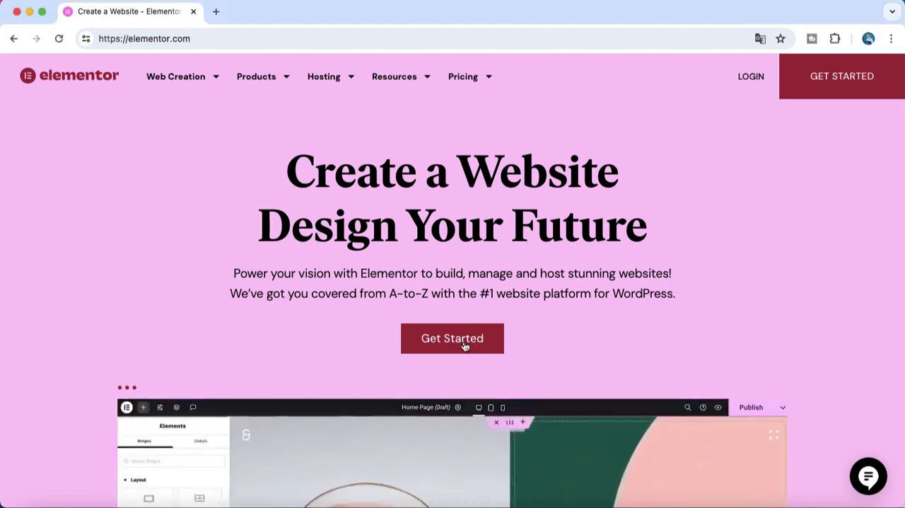
Start the Elementor site setup and answer its questions: for a client, not the first website, type Other, no hosting provider
left_click(465, 342)
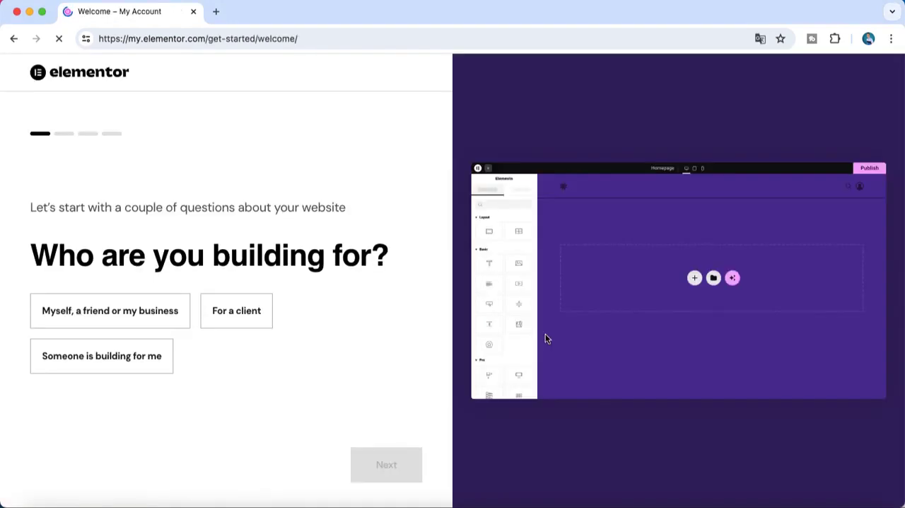
left_click(233, 316)
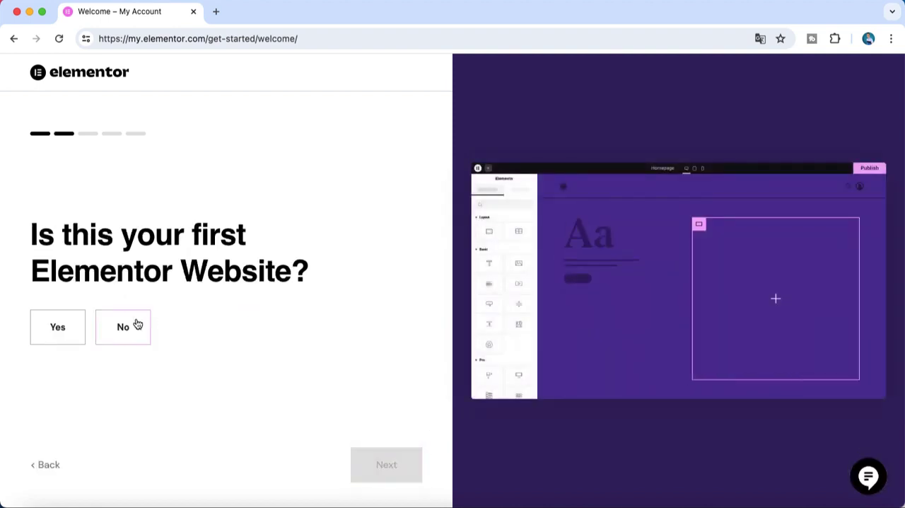
left_click(132, 323)
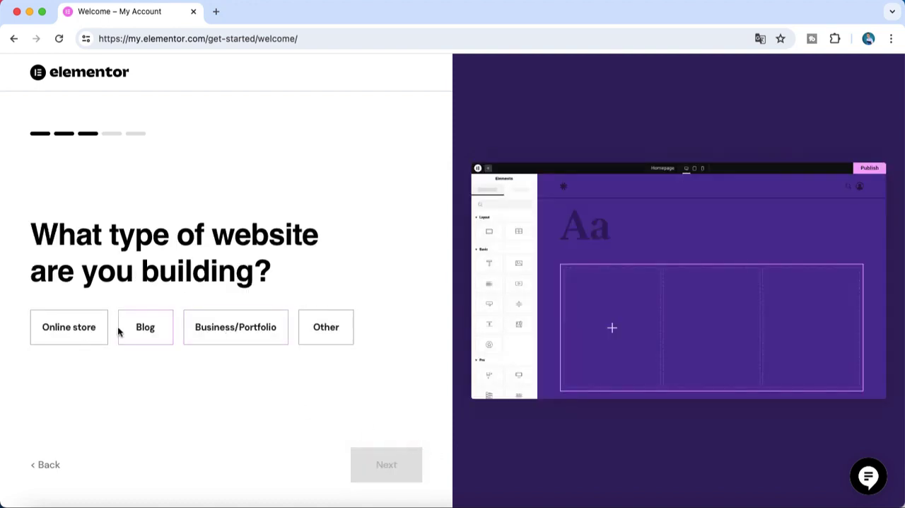
left_click(344, 333)
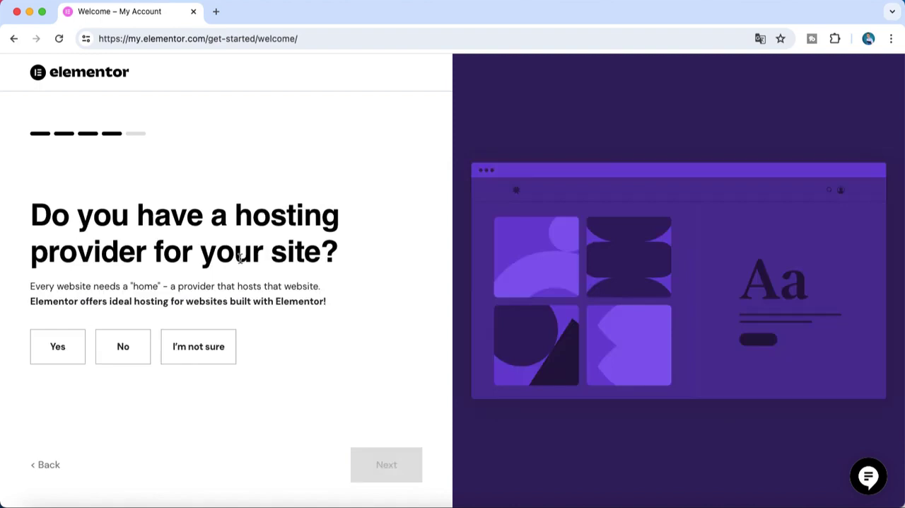
left_click(123, 354)
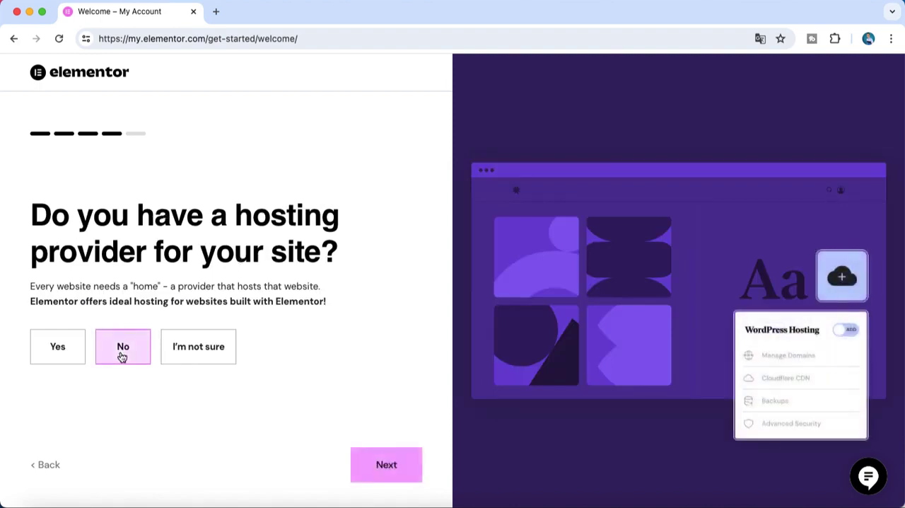
left_click(376, 465)
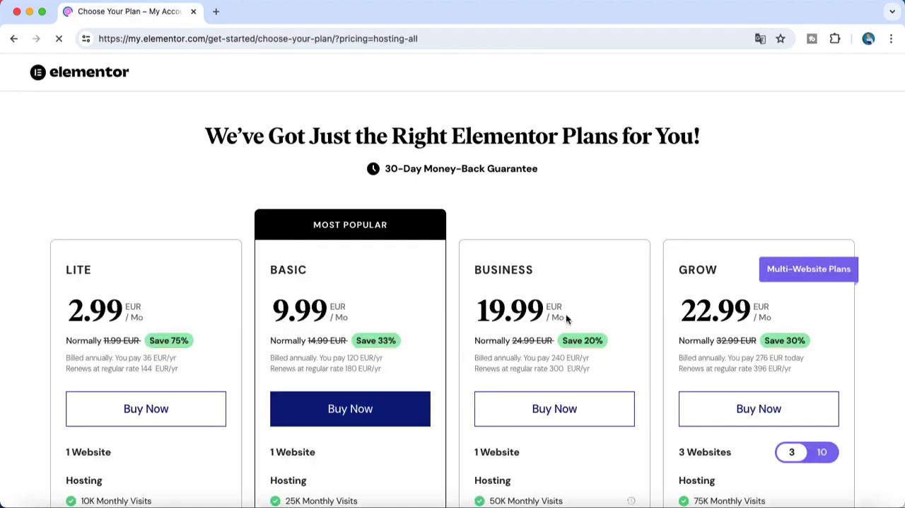
Compare the prices and hosting features of the Lite, Basic, Business and Grow plans
scroll(566, 315, "down", 3)
scroll(566, 319, "down", 1)
scroll(565, 319, "up", 3)
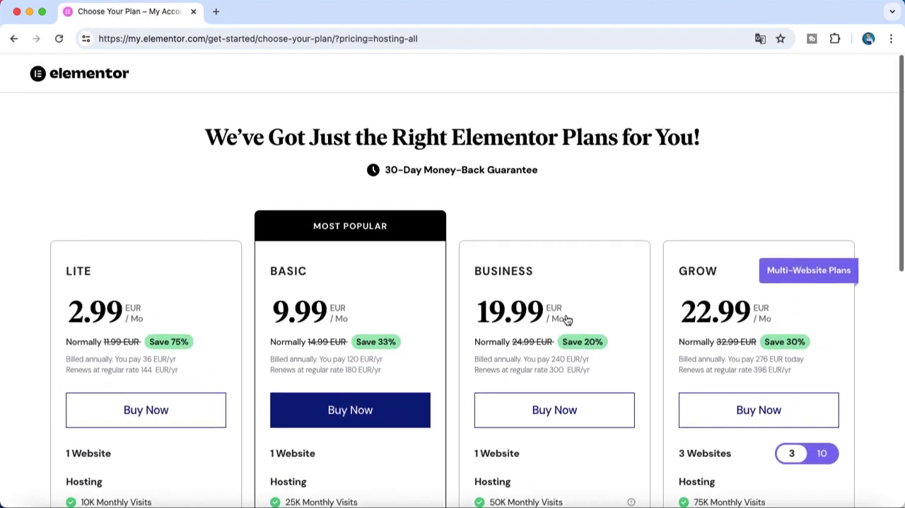
scroll(568, 320, "down", 3)
scroll(567, 320, "up", 5)
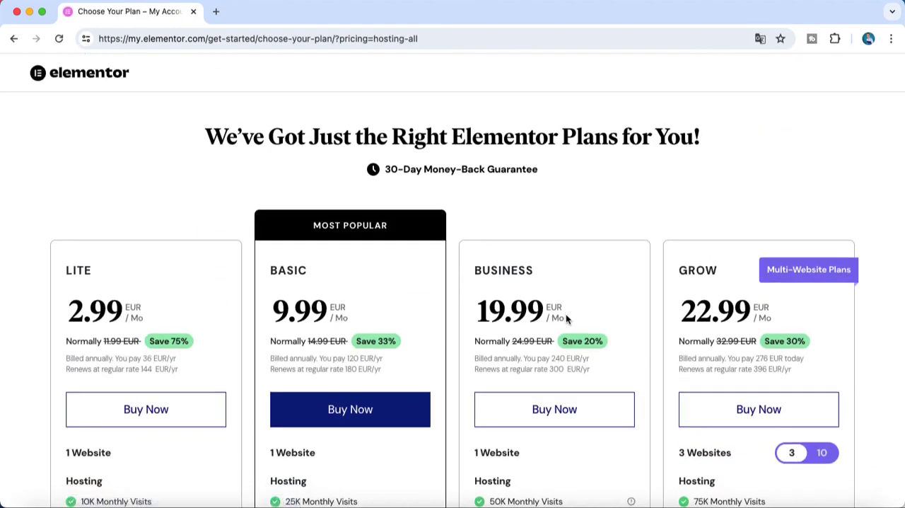
scroll(566, 318, "down", 2)
scroll(566, 318, "down", 1)
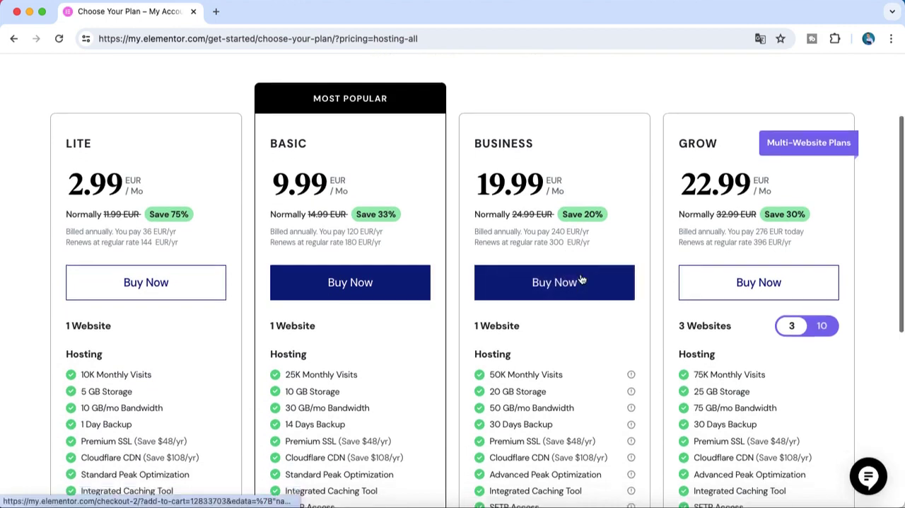
scroll(576, 279, "down", 3)
scroll(575, 272, "up", 2)
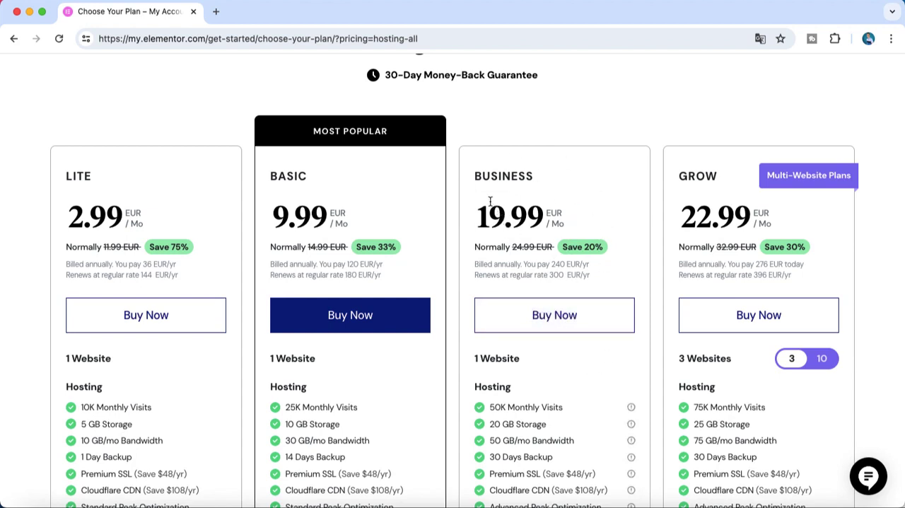
scroll(542, 262, "up", 3)
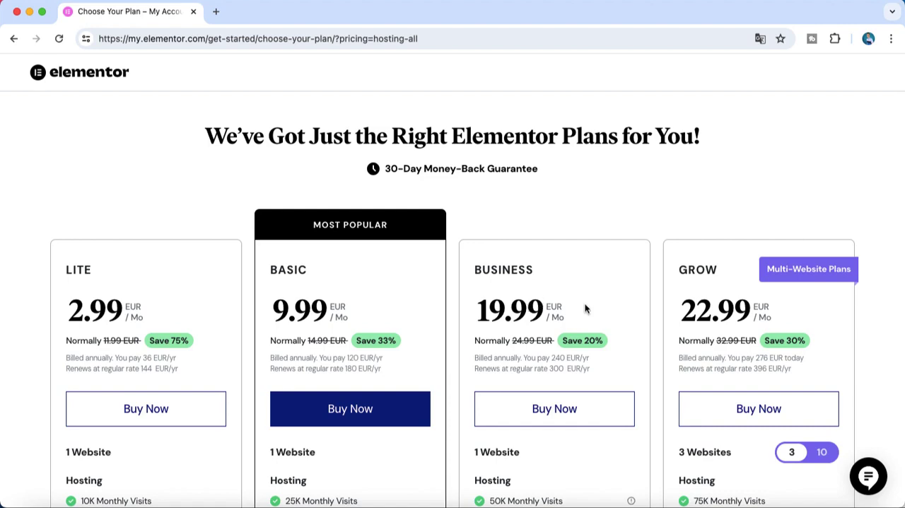
scroll(574, 305, "down", 10)
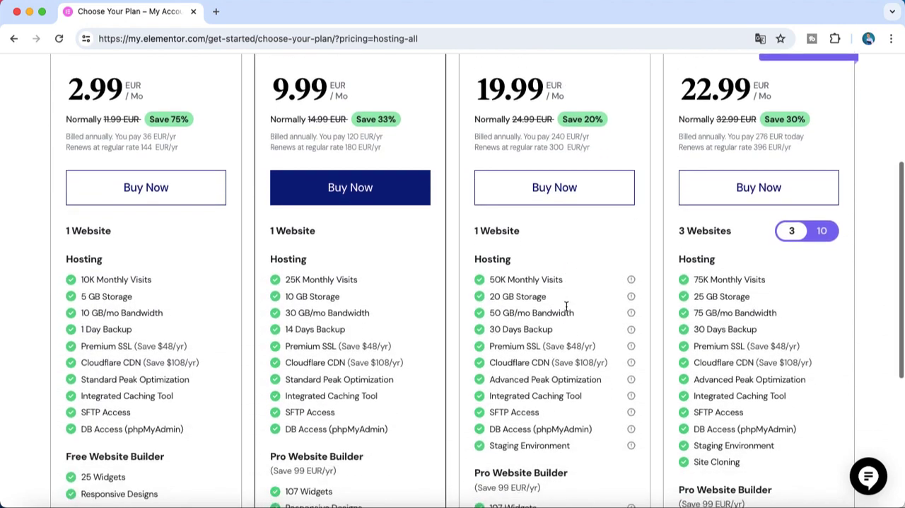
scroll(566, 305, "up", 5)
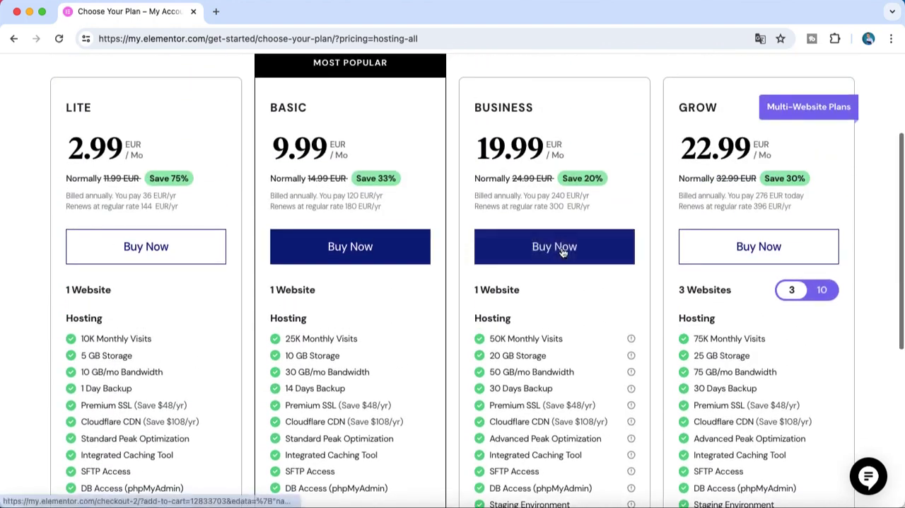
Choose the Business hosting plan and review its checkout page and billing form
left_click(561, 254)
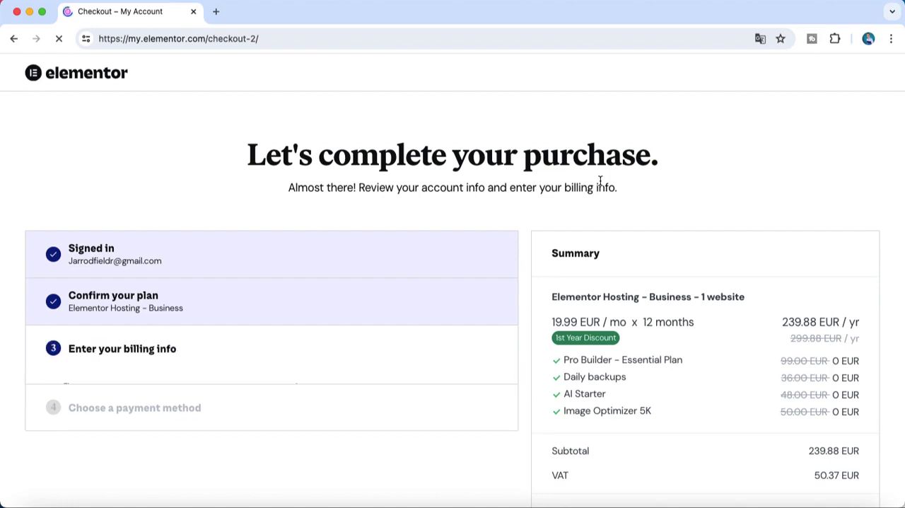
scroll(585, 258, "down", 4)
scroll(585, 257, "up", 4)
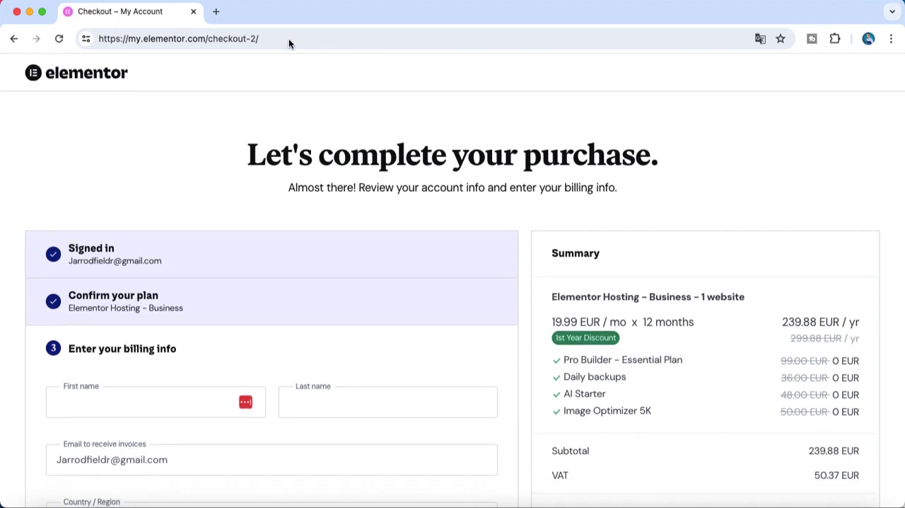
Go to the Elementor account home at my.elementor.com by removing the checkout path from the address
left_click(295, 41)
left_click_drag(295, 41, 211, 41)
key("BackSpace")
key("BackSpace")
key("BackSpace")
key("Return")
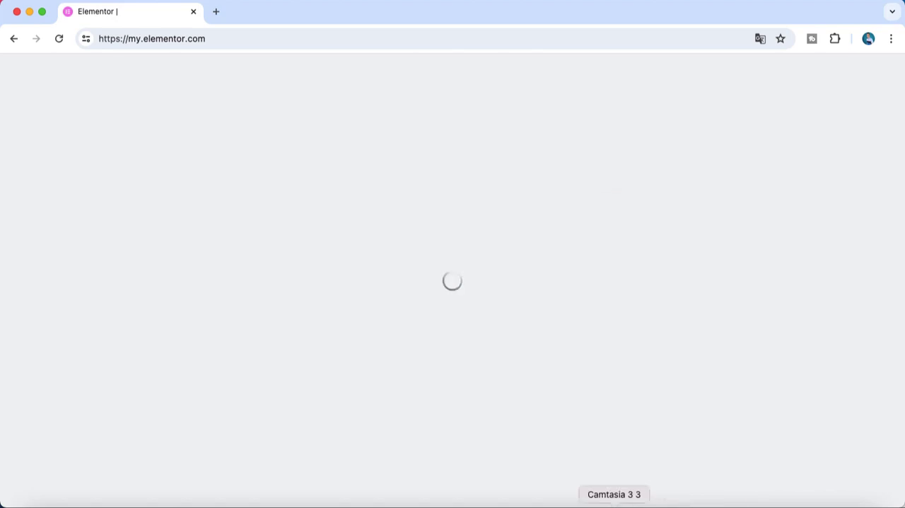
right_click(616, 503)
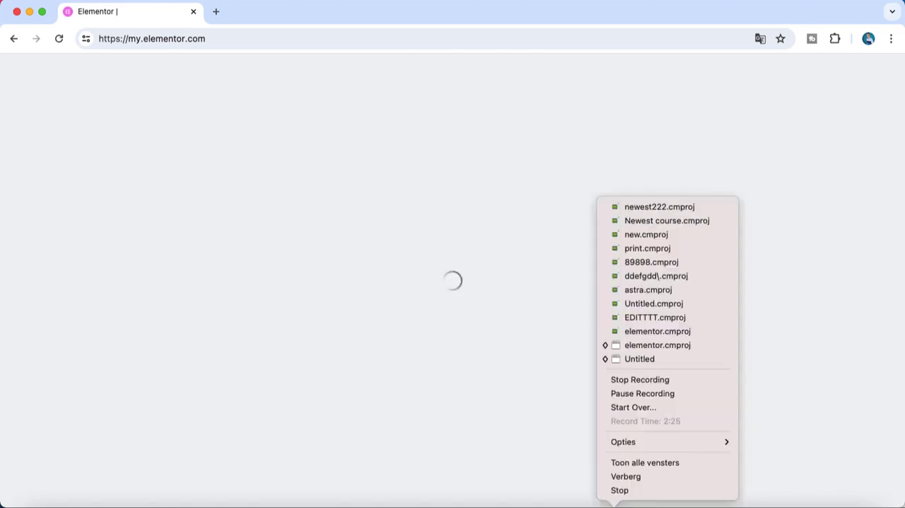
left_click(686, 379)
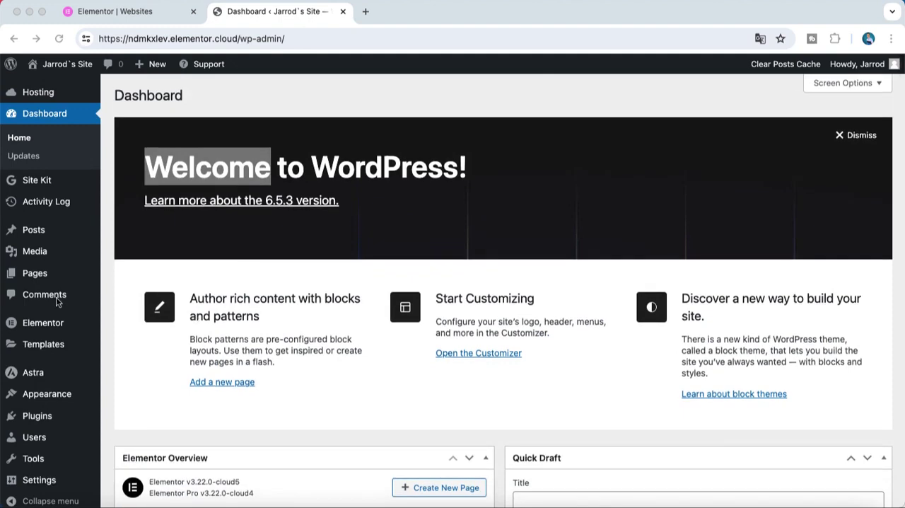
Look over the WordPress dashboard and open the list of installed plugins
scroll(178, 292, "down", 3)
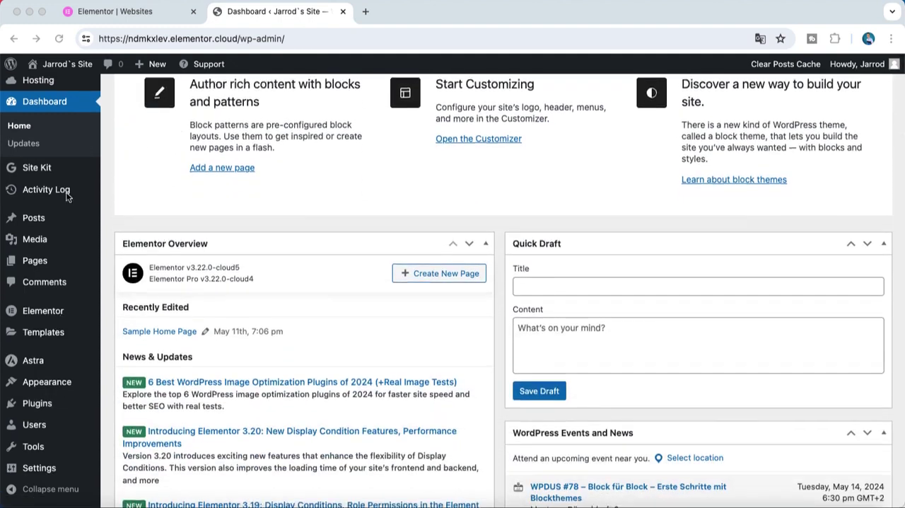
scroll(66, 192, "up", 3)
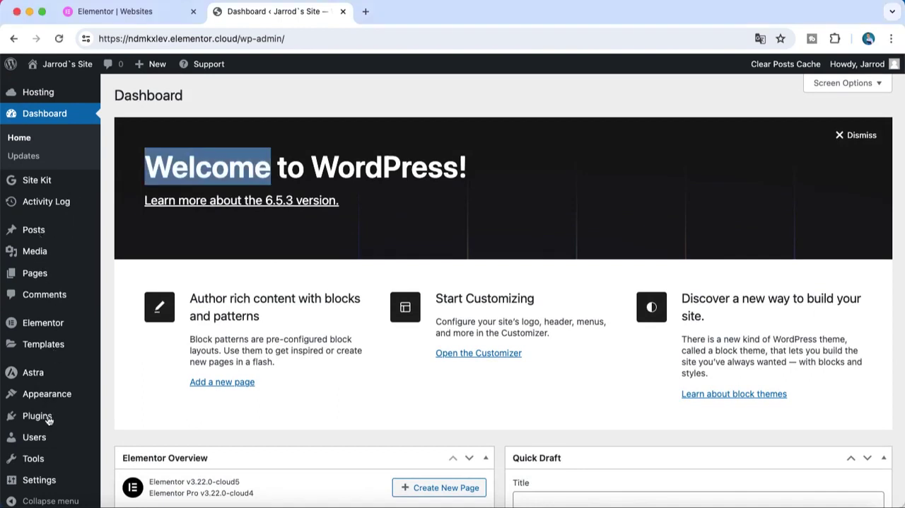
mouse_move(45, 417)
left_click(162, 423)
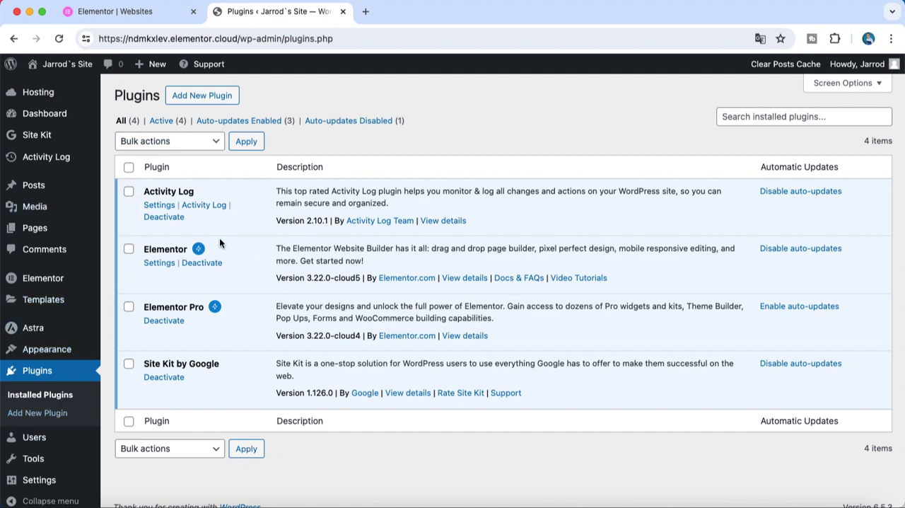
Search the directory of new plugins for "elementor kit"
mouse_move(83, 355)
left_click(72, 416)
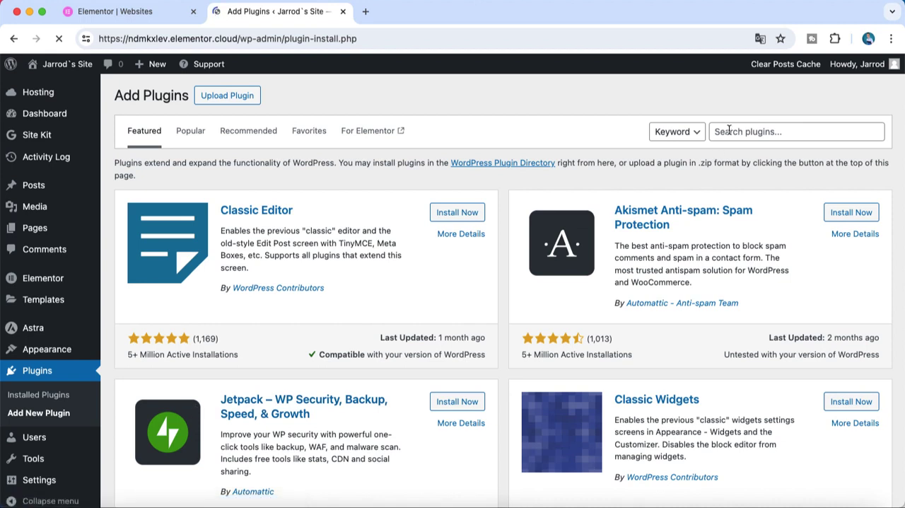
left_click(728, 131)
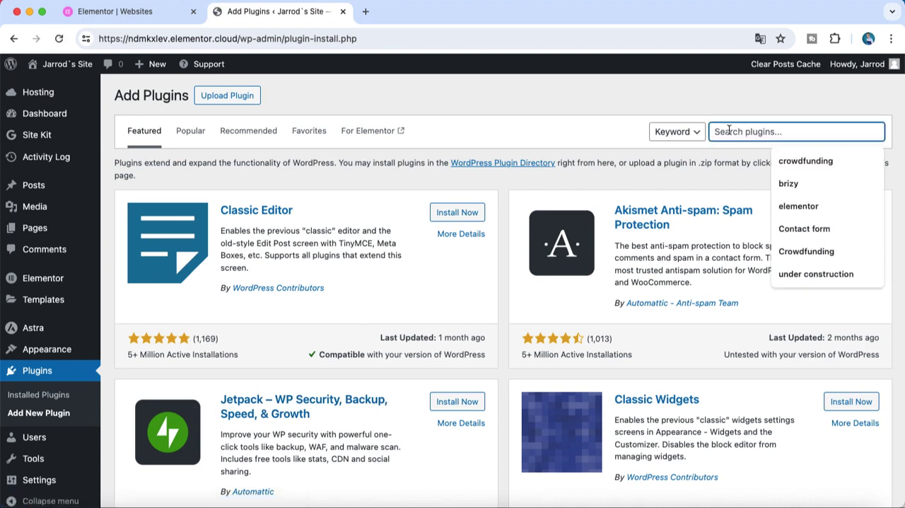
type("elementor kit")
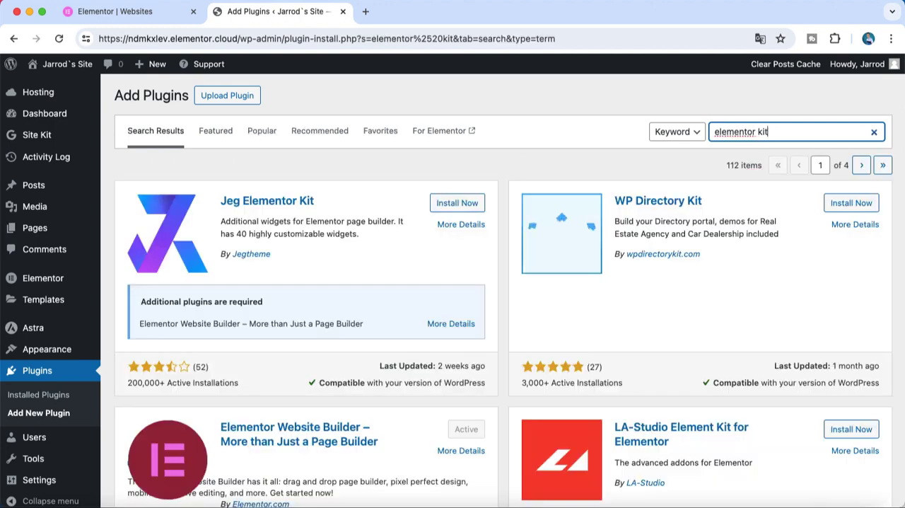
Install and activate the Jeg Elementor Kit plugin
scroll(732, 213, "down", 5)
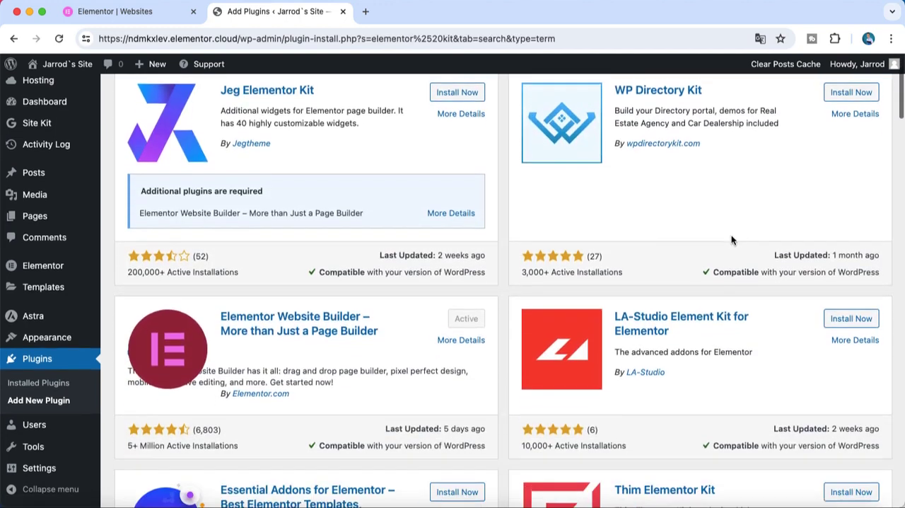
scroll(655, 209, "up", 5)
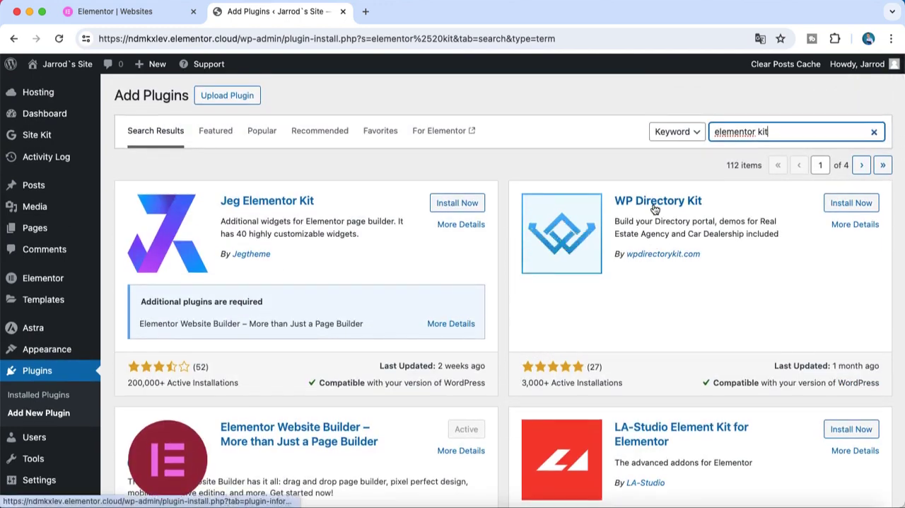
left_click(483, 205)
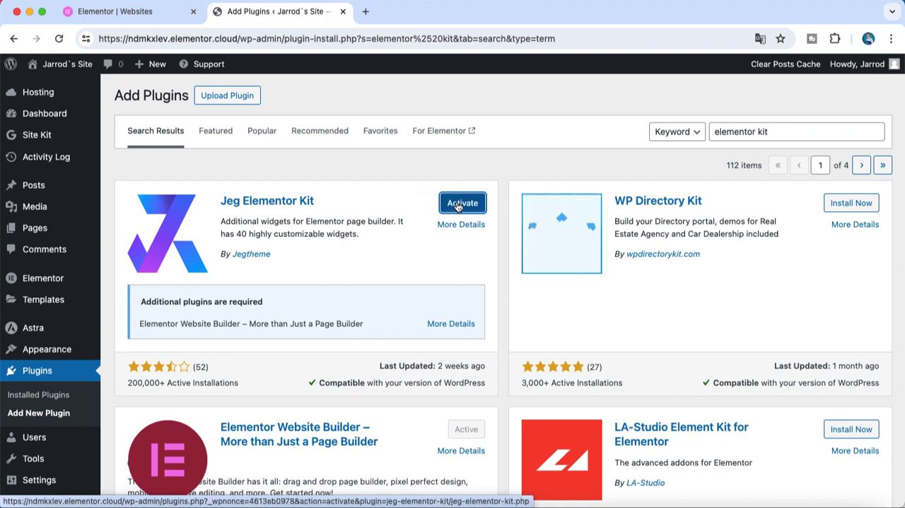
left_click(459, 203)
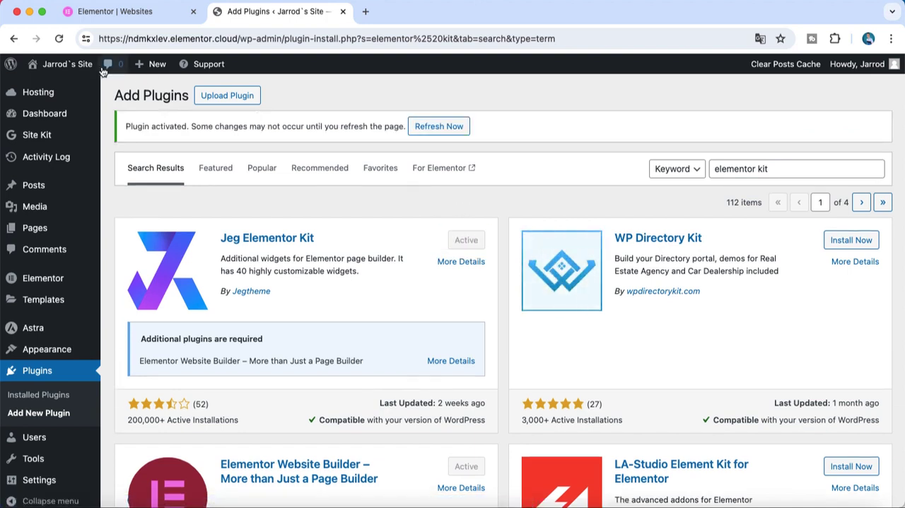
Open the Sample Home Page from the list of all pages for editing with Elementor
mouse_move(78, 64)
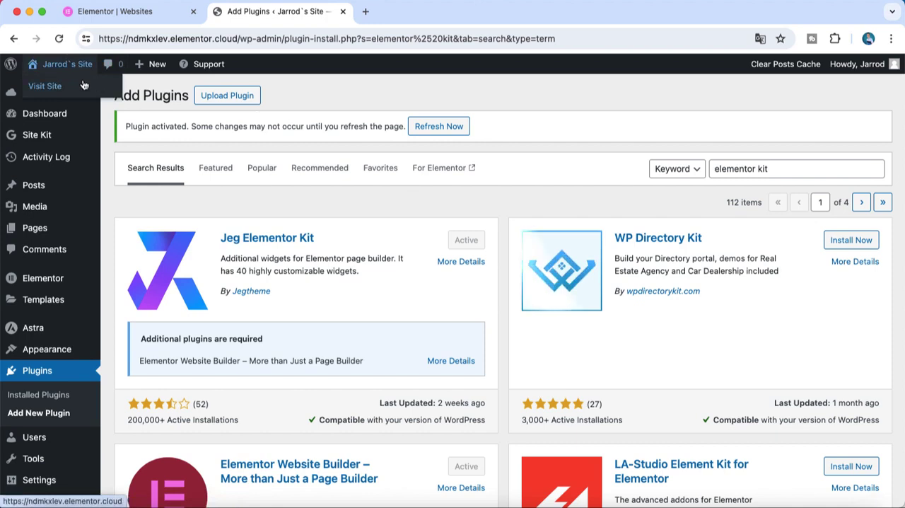
mouse_move(78, 238)
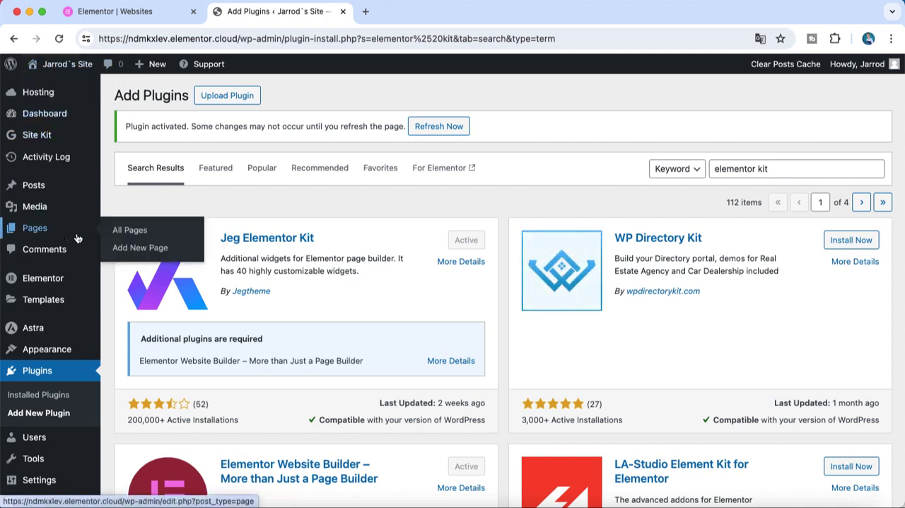
left_click(132, 238)
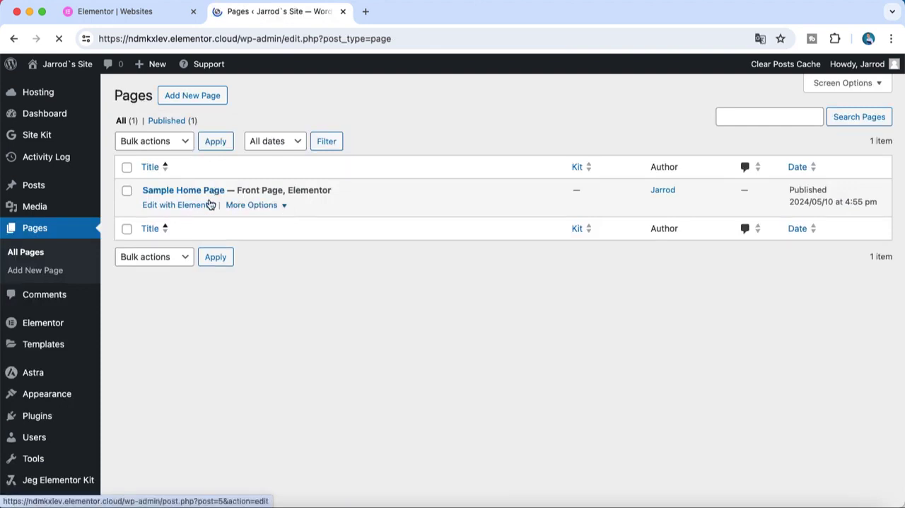
left_click(251, 205)
left_click(249, 206)
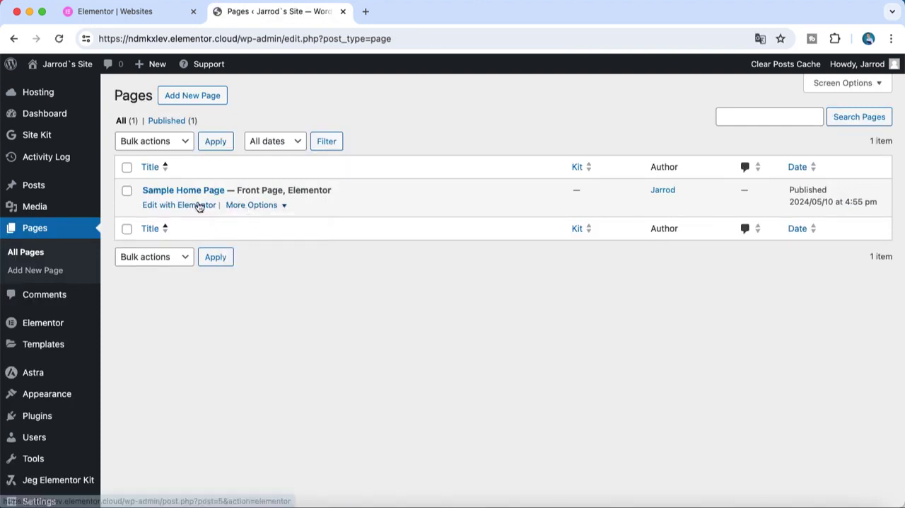
left_click(198, 206)
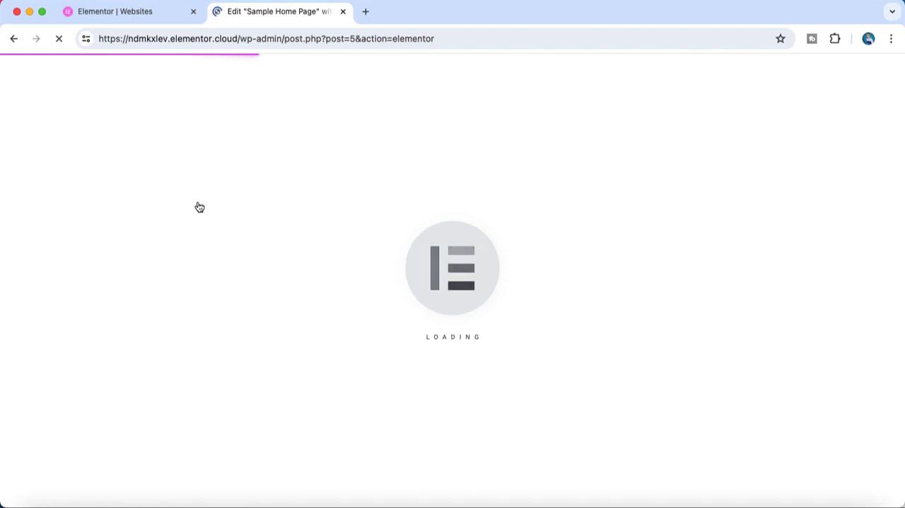
Search the directory of new plugins for "starter themes"
mouse_move(10, 331)
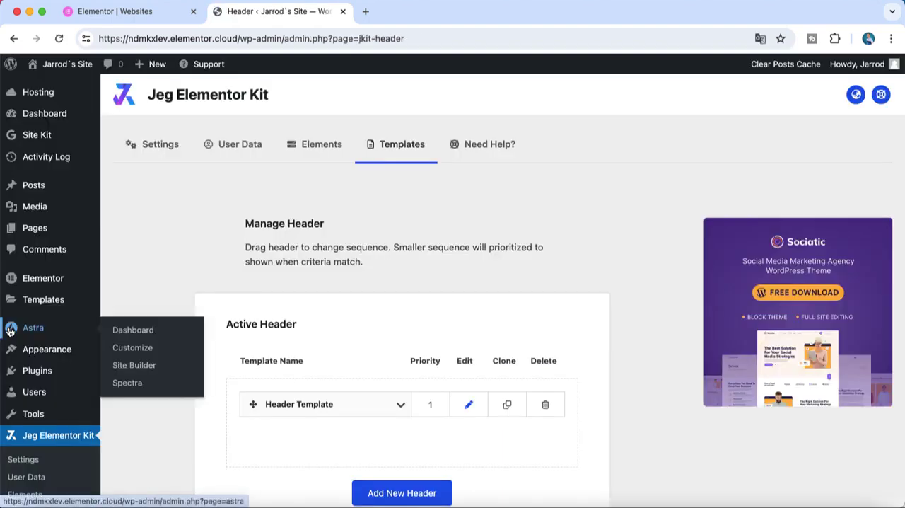
mouse_move(36, 371)
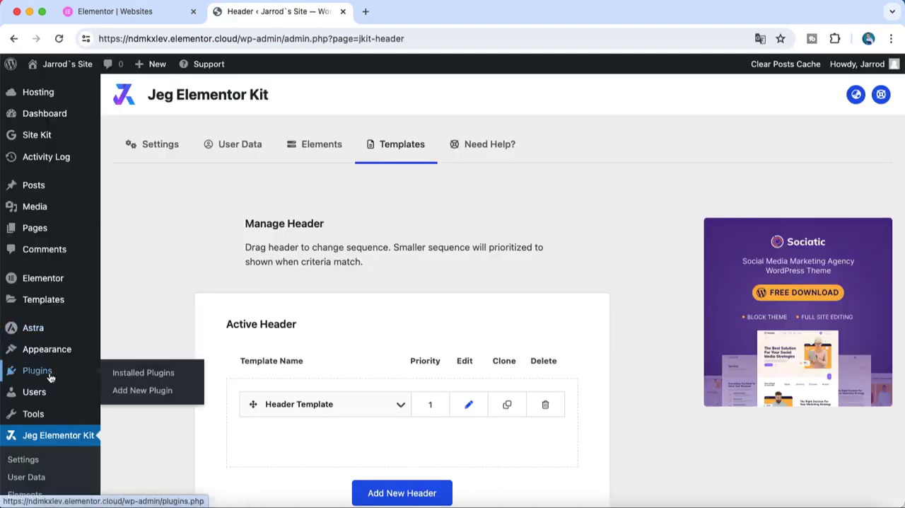
left_click(144, 395)
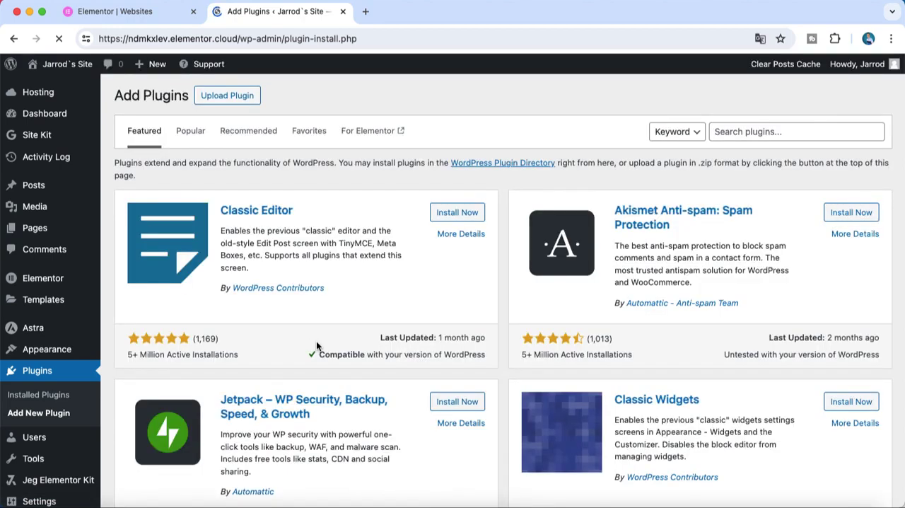
left_click(715, 131)
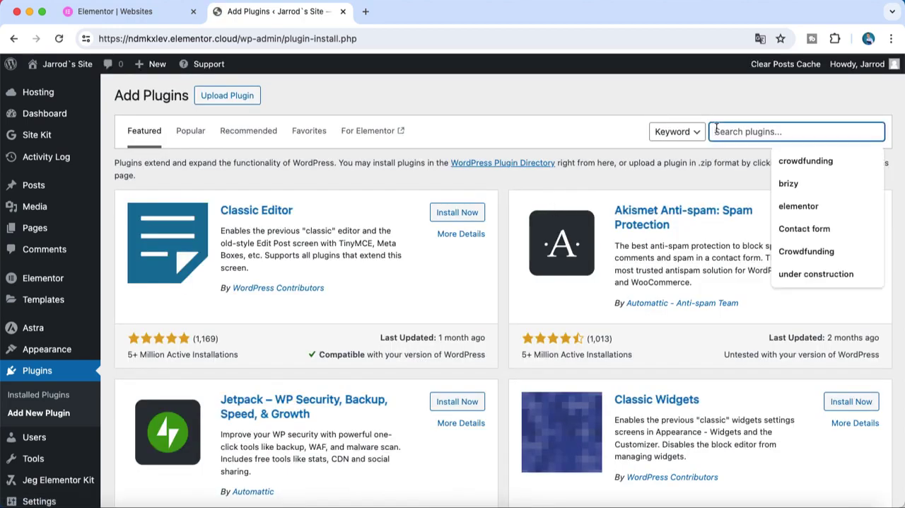
type("starter themes")
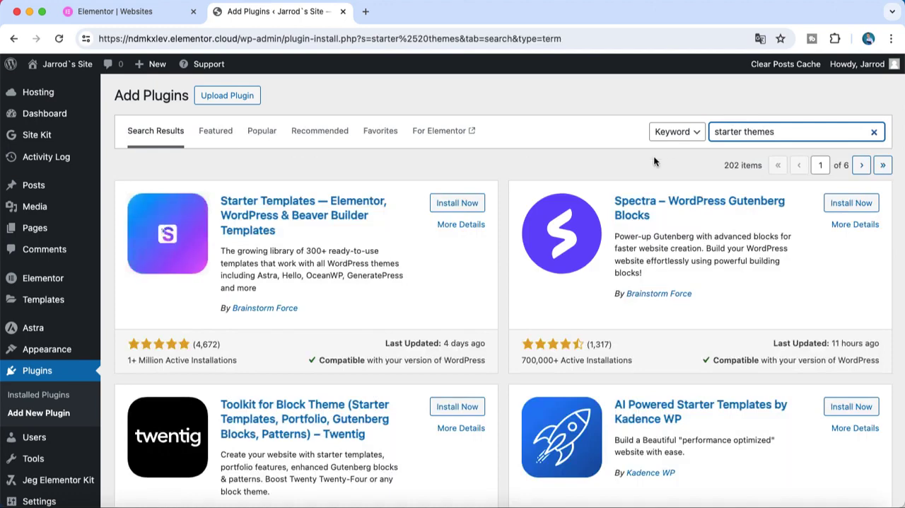
Install and activate the Starter Templates plugin by Brainstorm Force
scroll(495, 189, "down", 5)
scroll(495, 190, "up", 4)
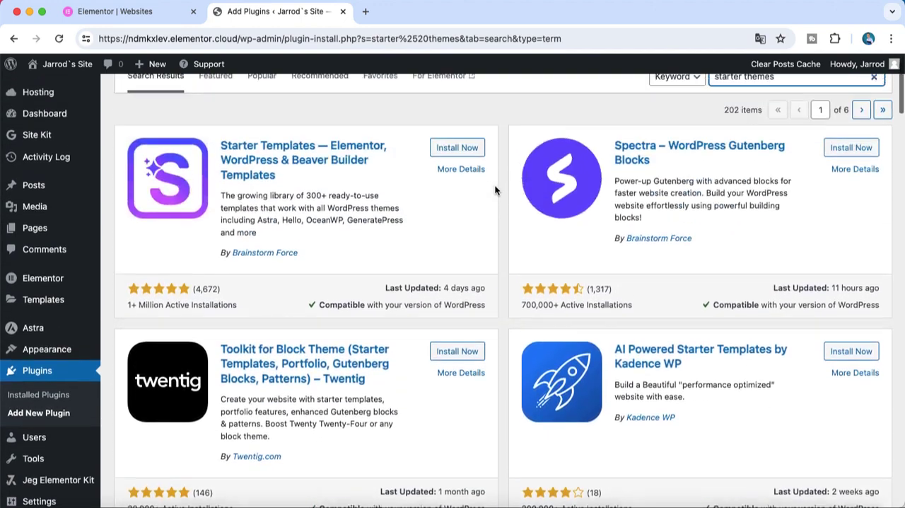
scroll(495, 189, "up", 1)
left_click(463, 185)
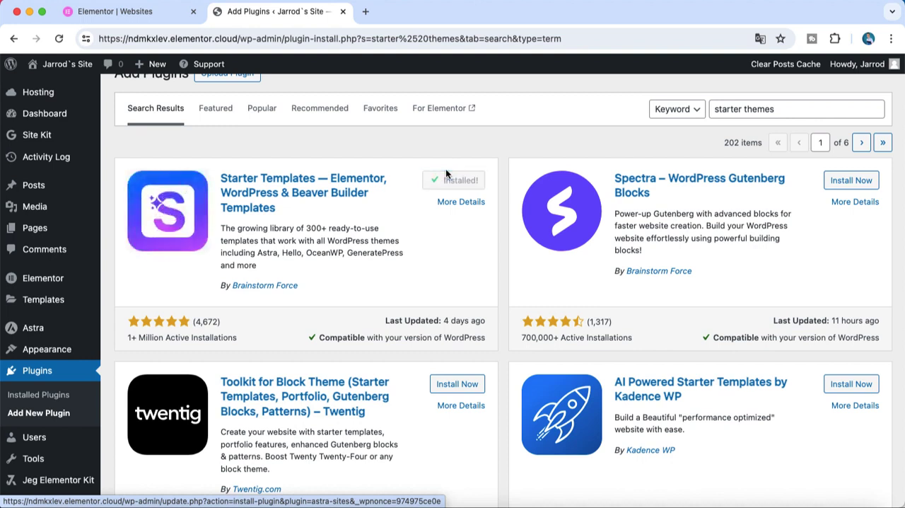
left_click(456, 182)
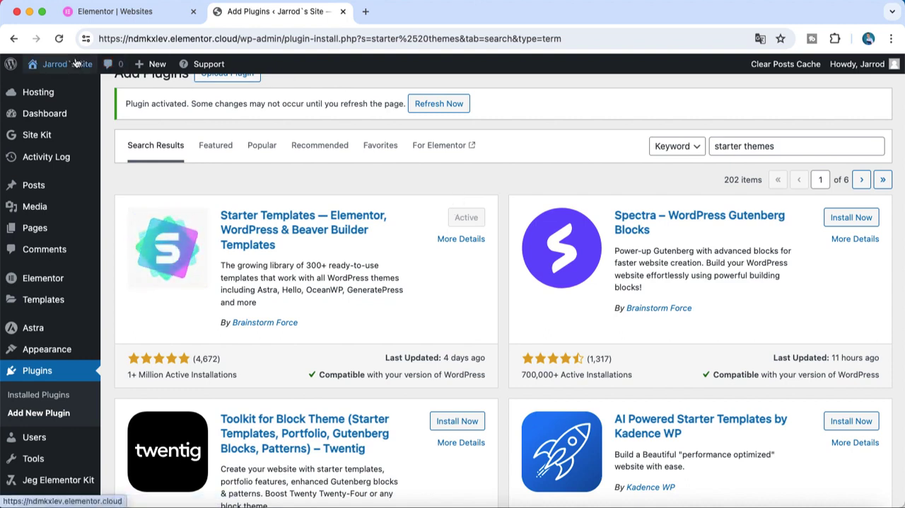
Go to the site, open a draft page in the Elementor editor, and bring up the Starter Templates library
mouse_move(72, 111)
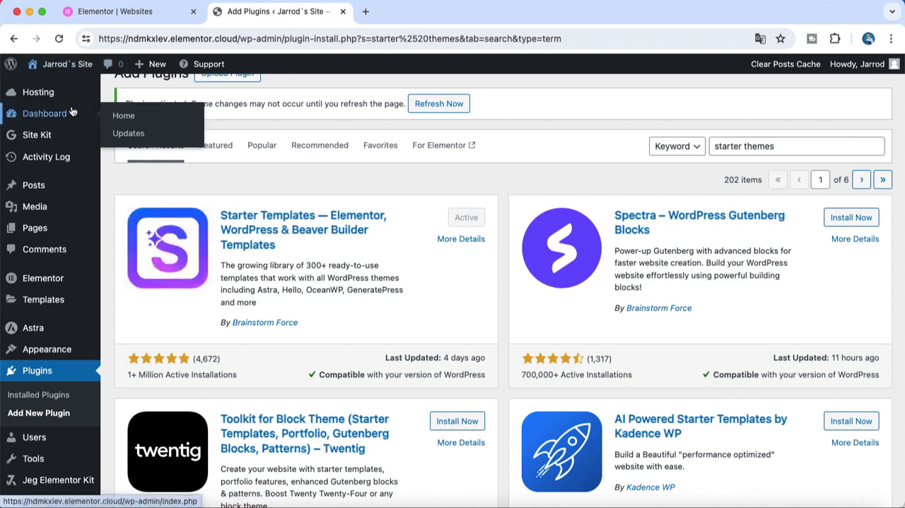
mouse_move(68, 235)
mouse_move(70, 83)
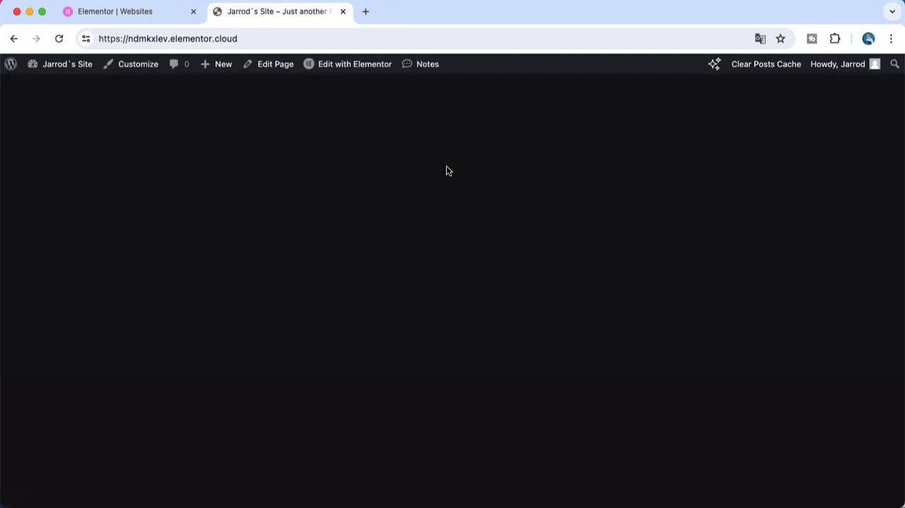
left_click(370, 64)
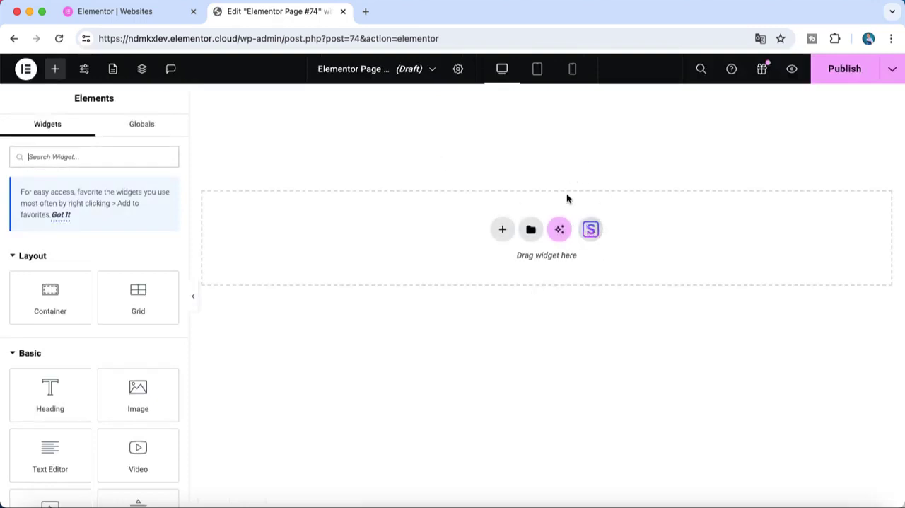
left_click(592, 230)
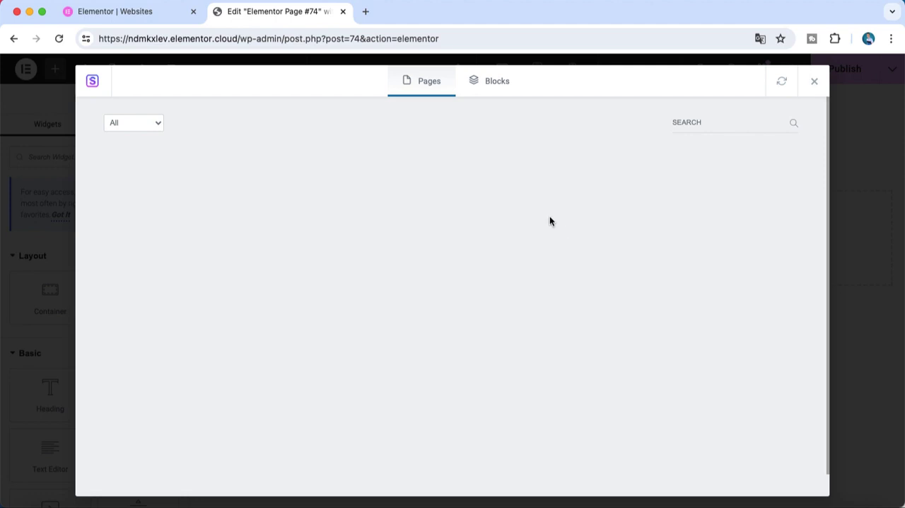
Browse the ready-made block designs in the Starter Templates library
left_click(494, 82)
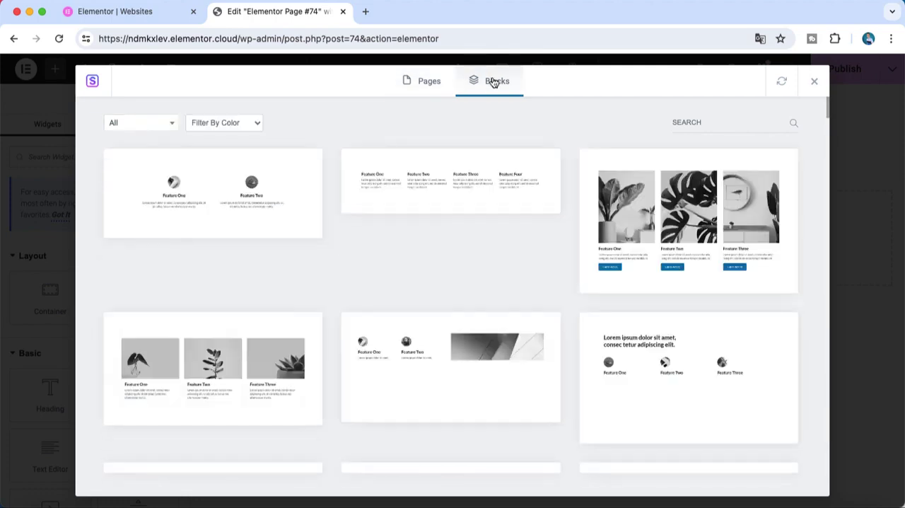
scroll(554, 228, "down", 5)
scroll(554, 227, "up", 5)
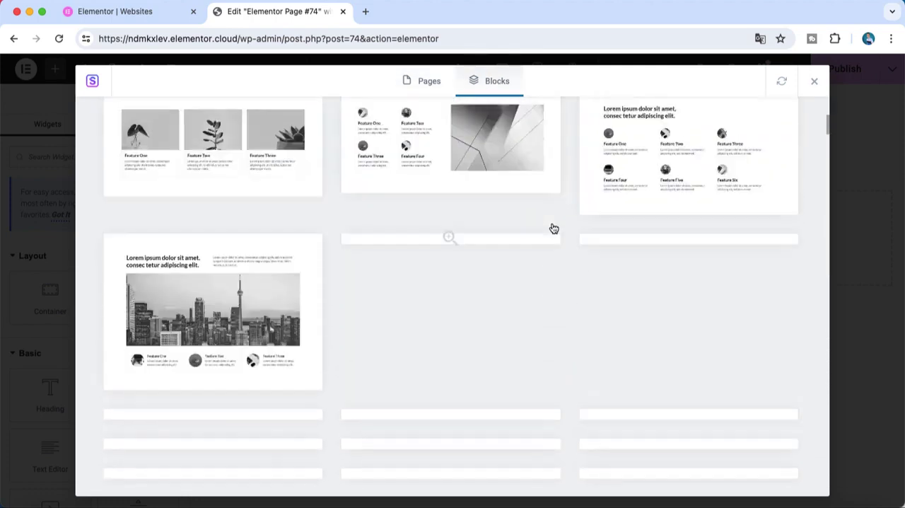
scroll(557, 258, "down", 10)
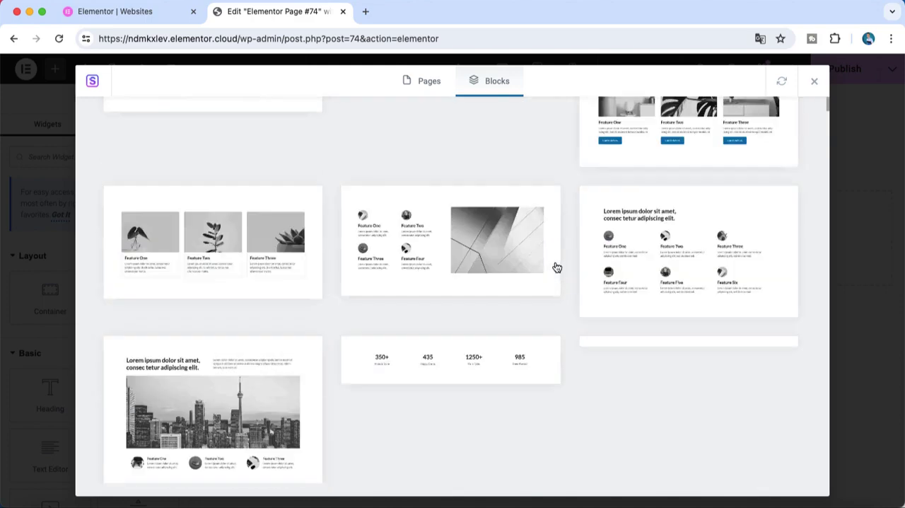
scroll(556, 267, "down", 10)
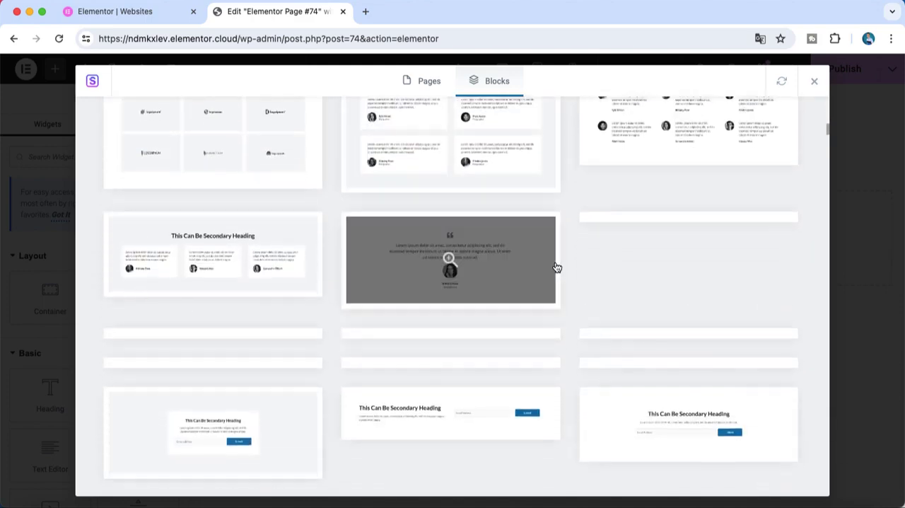
scroll(557, 266, "down", 10)
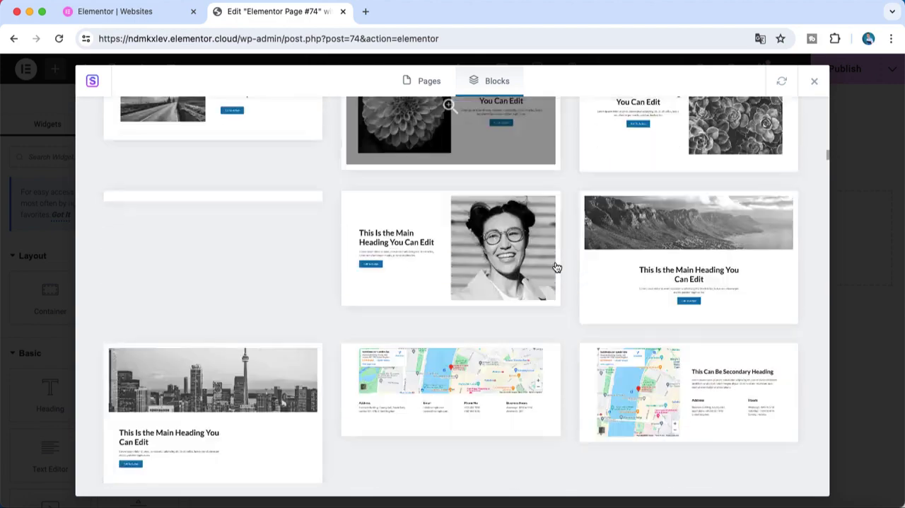
scroll(557, 266, "down", 2)
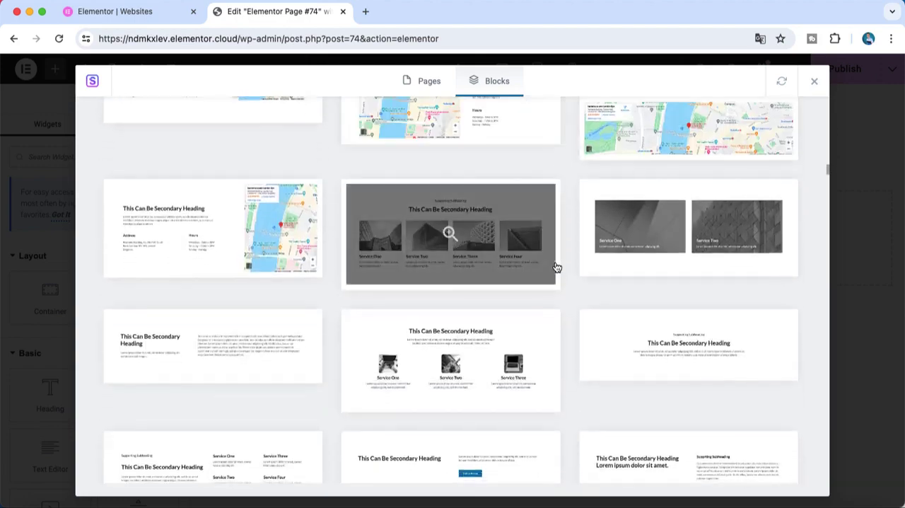
scroll(552, 319, "down", 5)
scroll(552, 322, "up", 20)
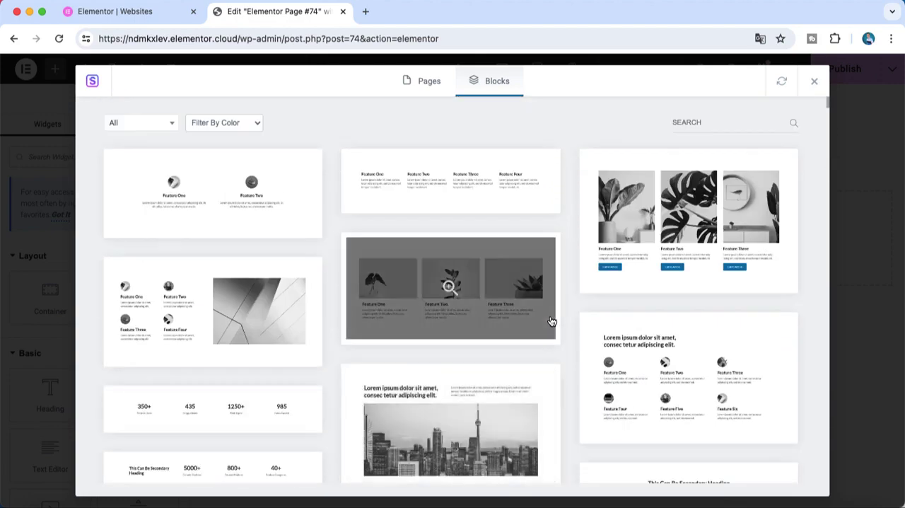
scroll(549, 205, "down", 15)
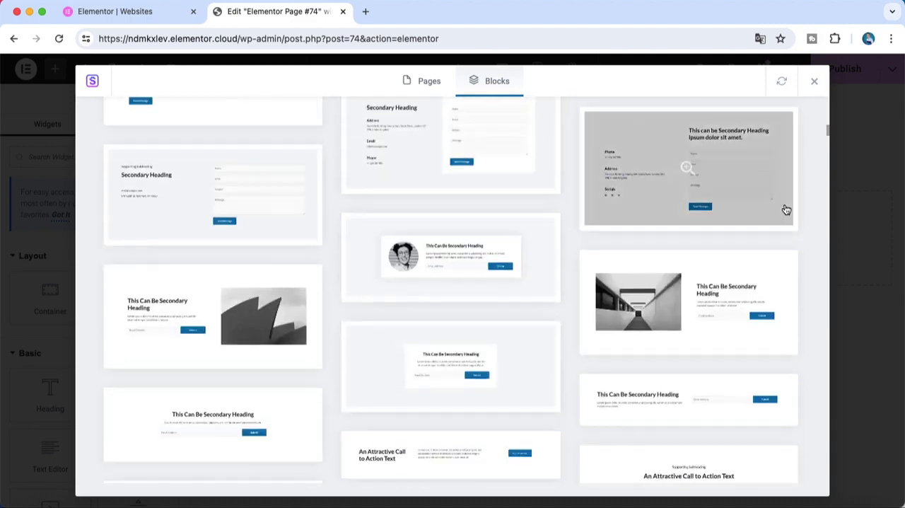
left_click_drag(829, 135, 824, 106)
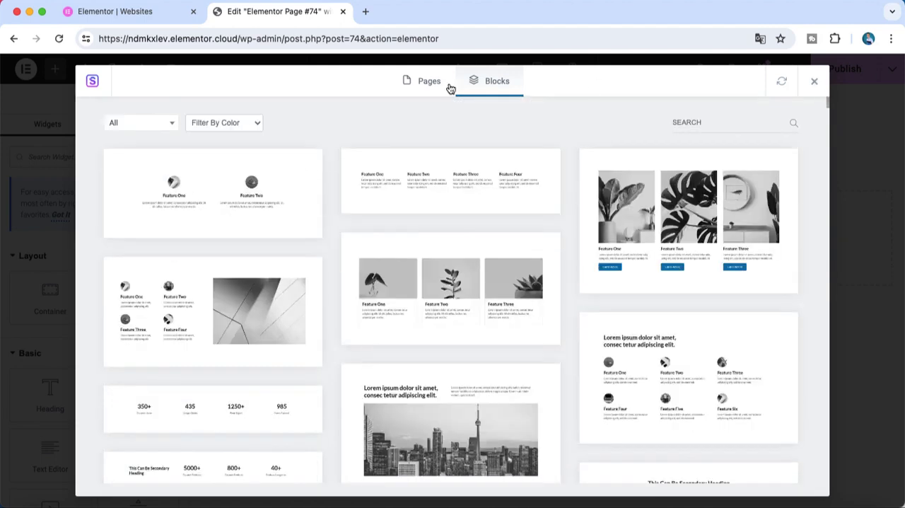
Filter the page templates to Premium, and review the categories available for filtering the block templates
left_click(414, 91)
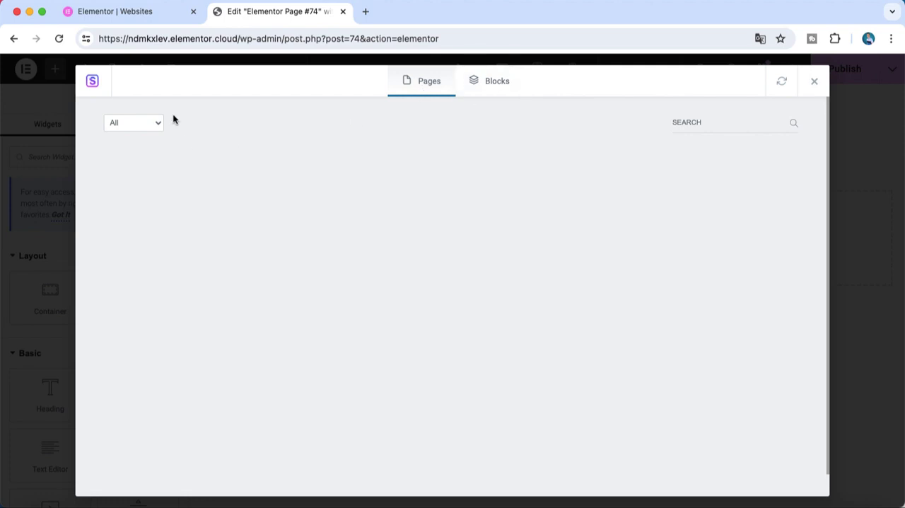
left_click(146, 125)
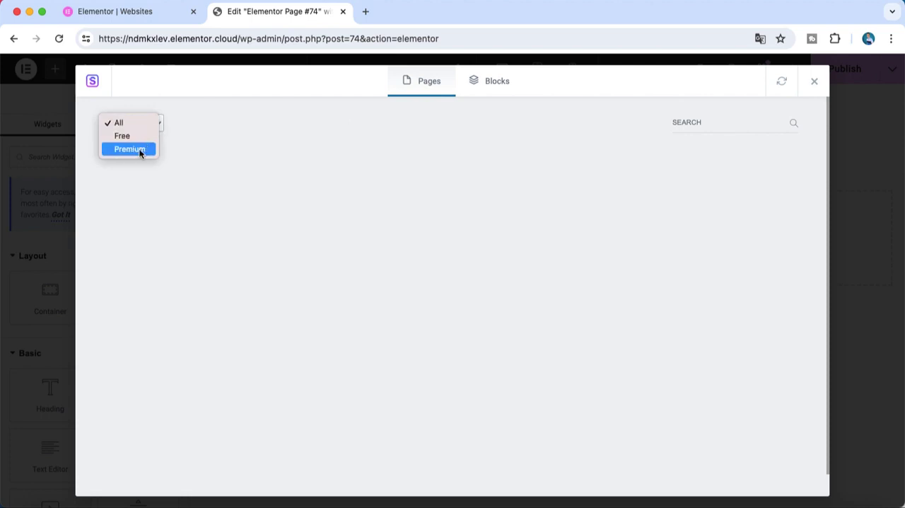
left_click(140, 150)
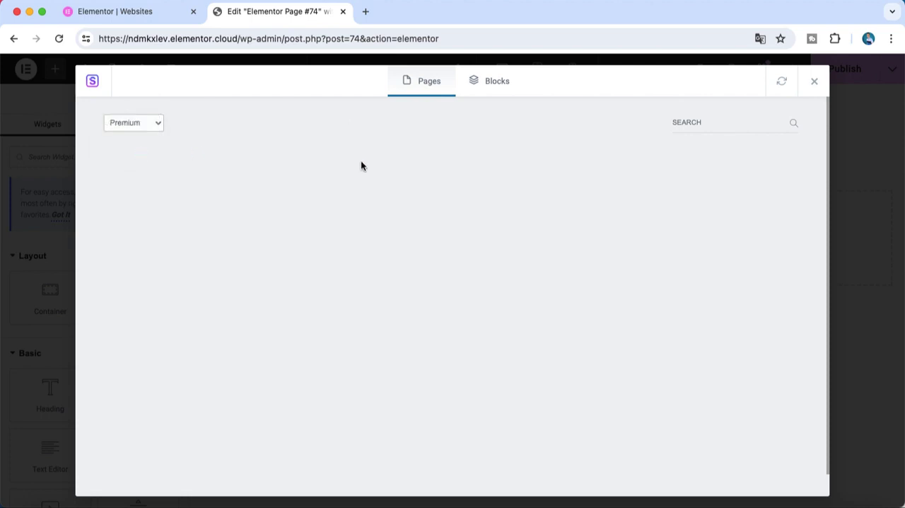
left_click(493, 87)
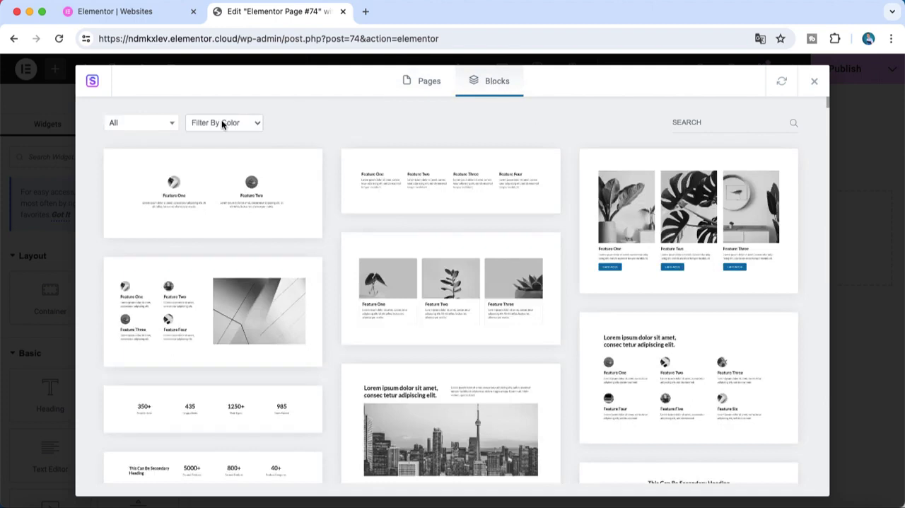
left_click(163, 125)
scroll(154, 212, "down", 5)
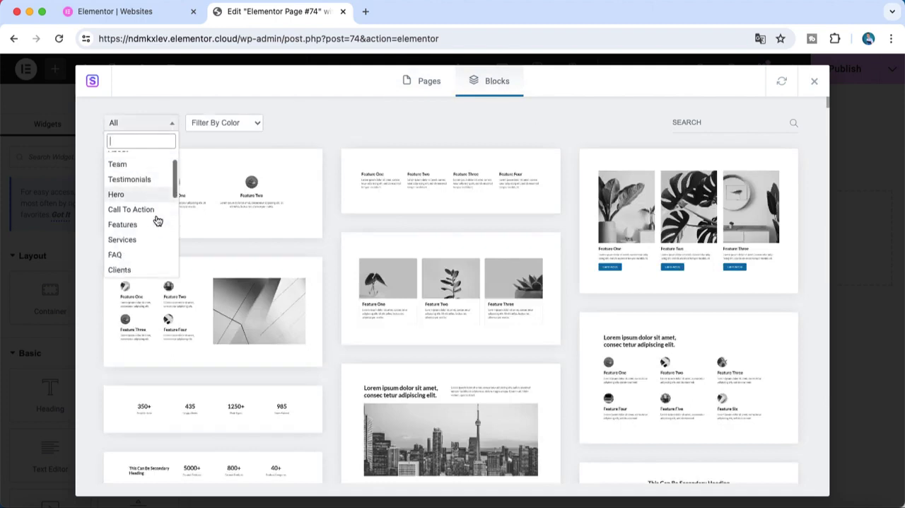
Return to the page templates, show only the Premium ones, and browse through the designs
left_click(432, 85)
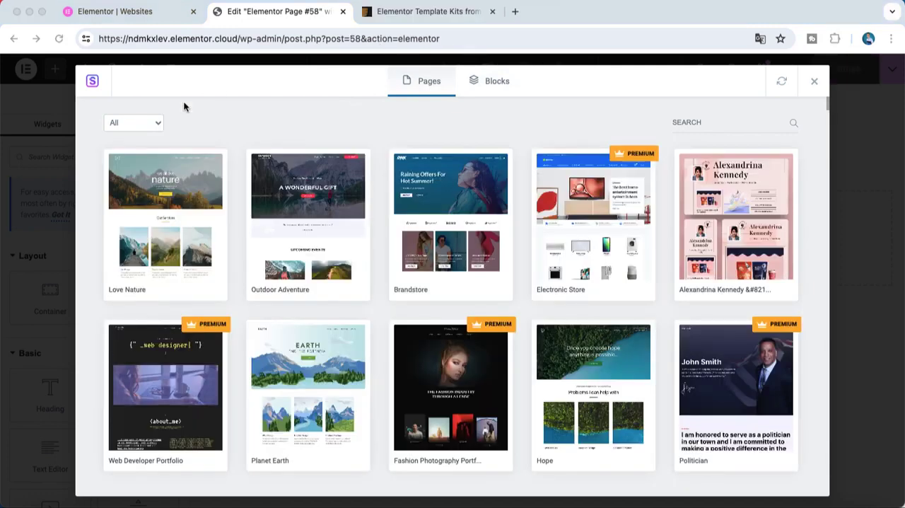
left_click(136, 122)
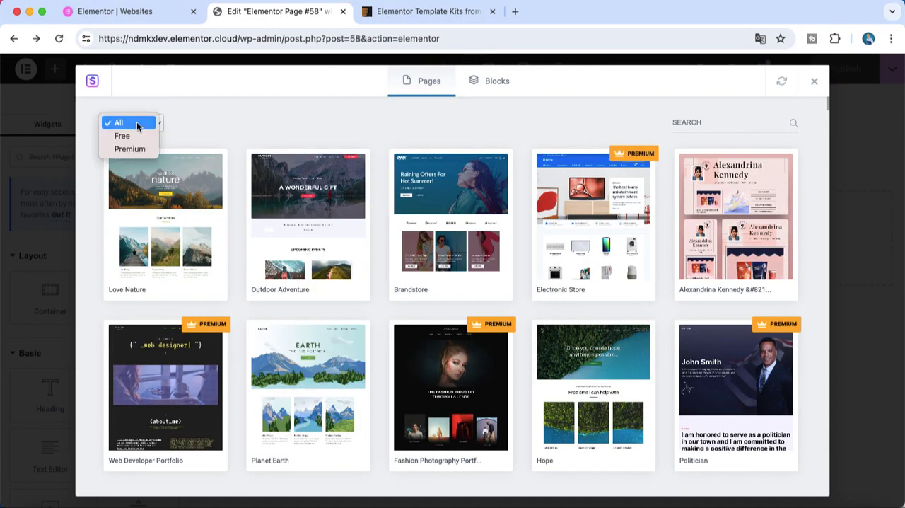
left_click(137, 152)
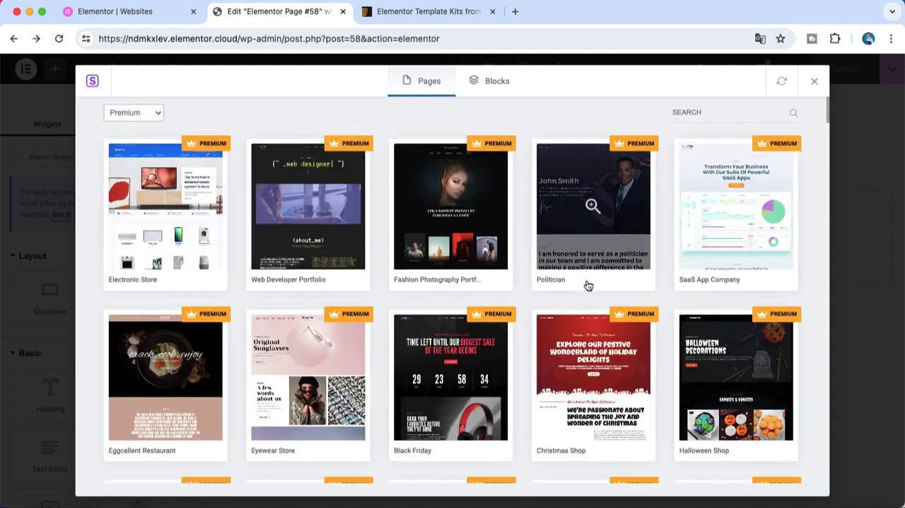
scroll(586, 283, "down", 10)
scroll(588, 285, "down", 5)
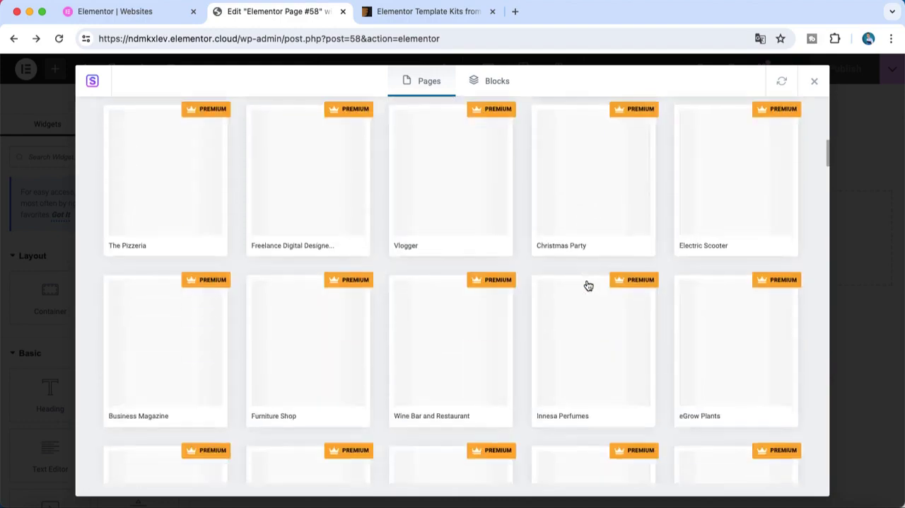
scroll(588, 285, "up", 7)
scroll(588, 298, "down", 10)
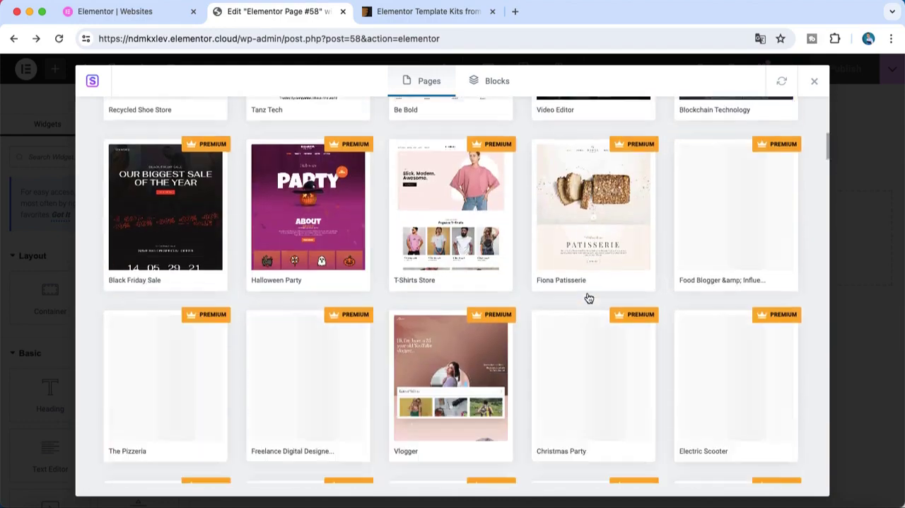
scroll(590, 298, "down", 10)
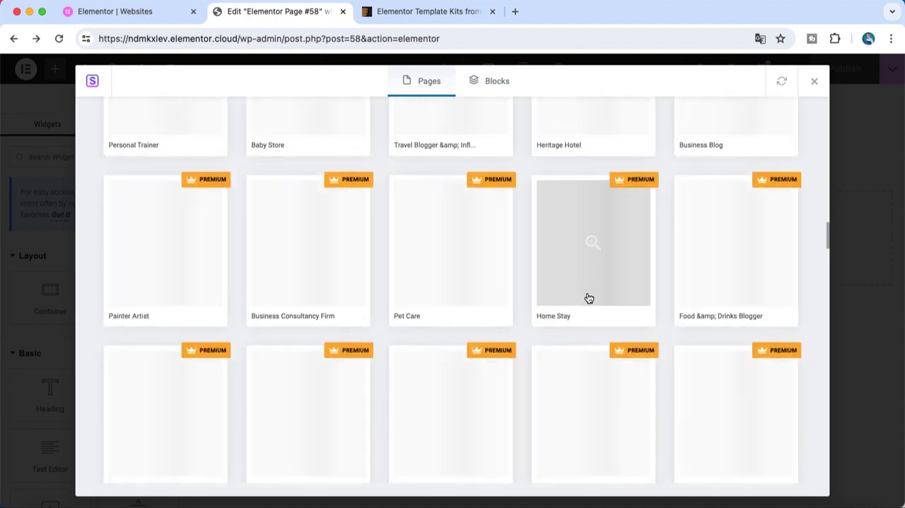
scroll(588, 297, "up", 4)
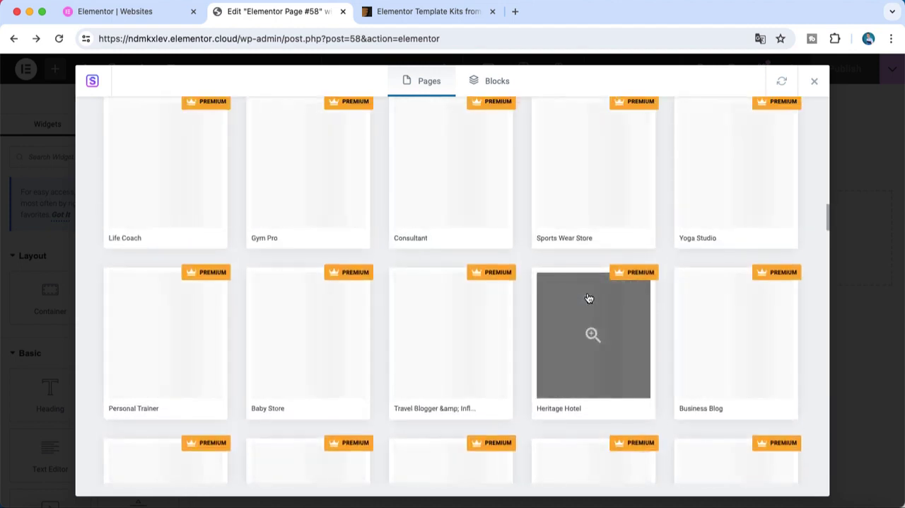
scroll(589, 297, "up", 8)
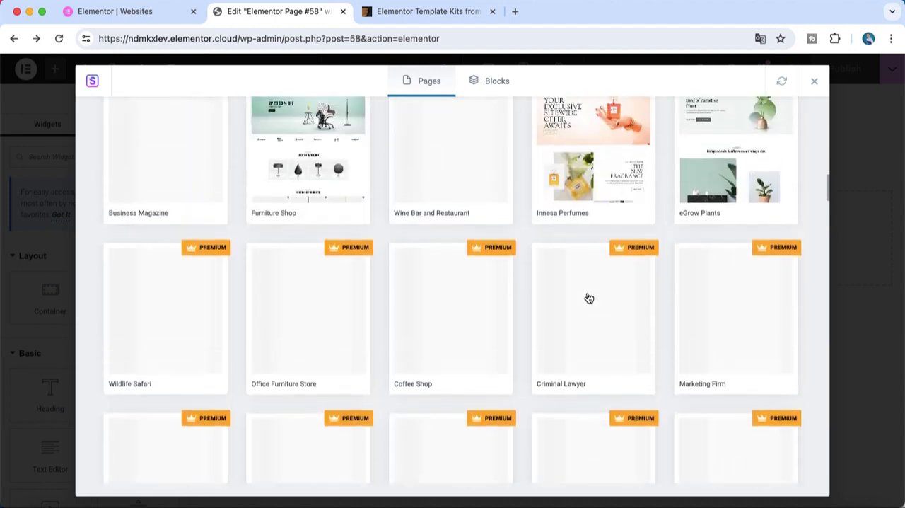
scroll(589, 298, "down", 5)
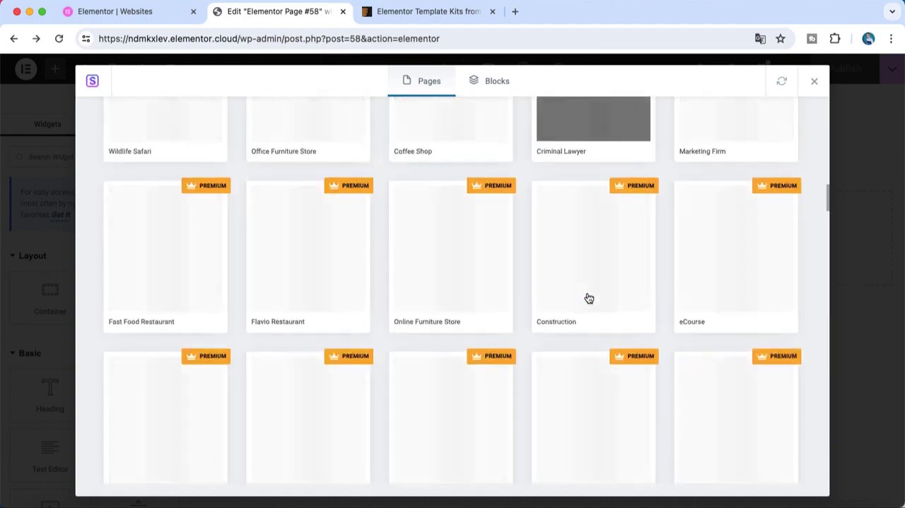
Browse through the thumbnails of the Premium page templates, and return to the start of the list
scroll(589, 298, "up", 11)
scroll(588, 297, "up", 1)
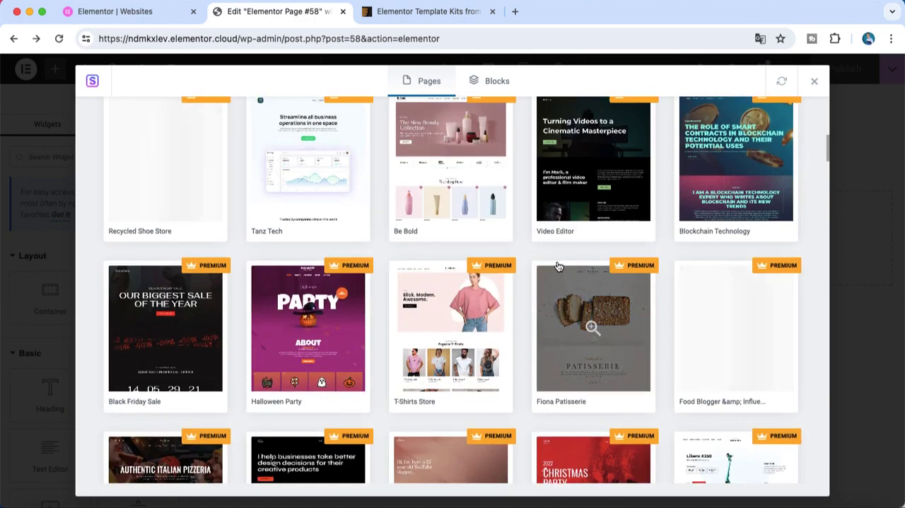
scroll(558, 266, "down", 3)
scroll(541, 289, "down", 5)
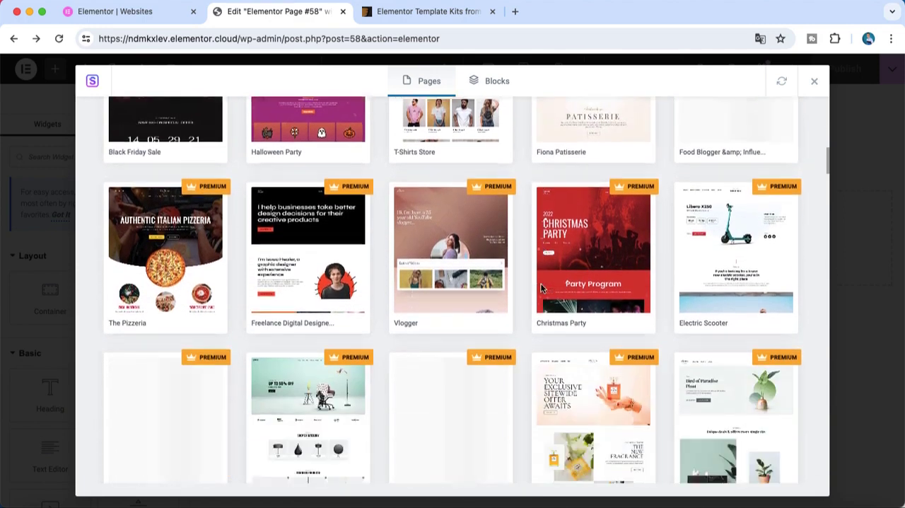
scroll(541, 288, "up", 1)
scroll(541, 289, "up", 3)
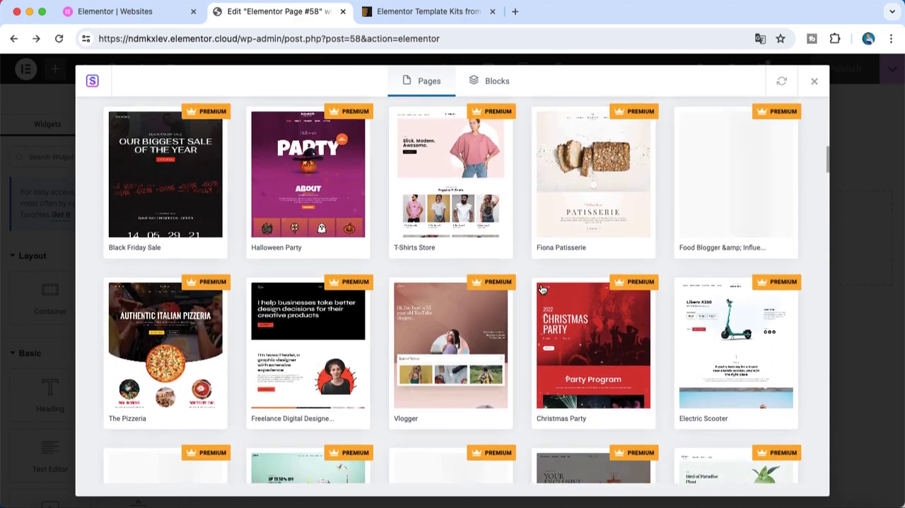
scroll(541, 296, "down", 4)
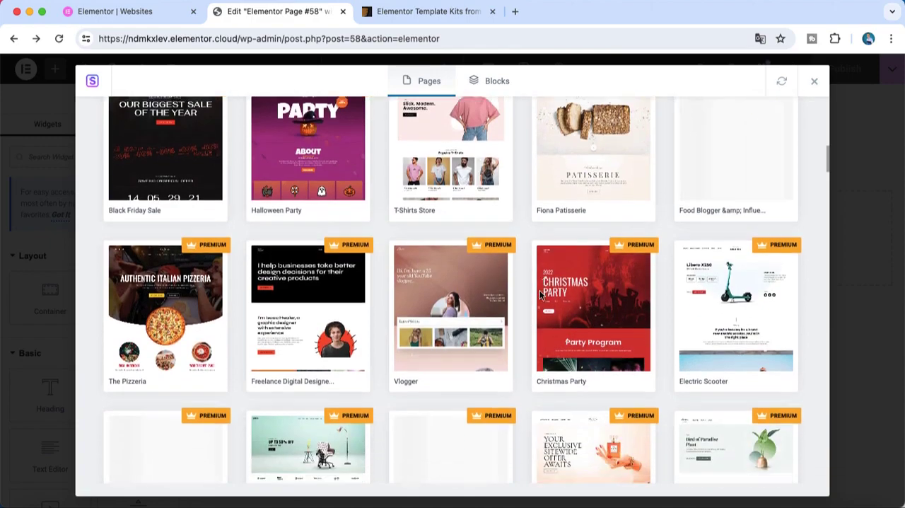
scroll(449, 177, "up", 8)
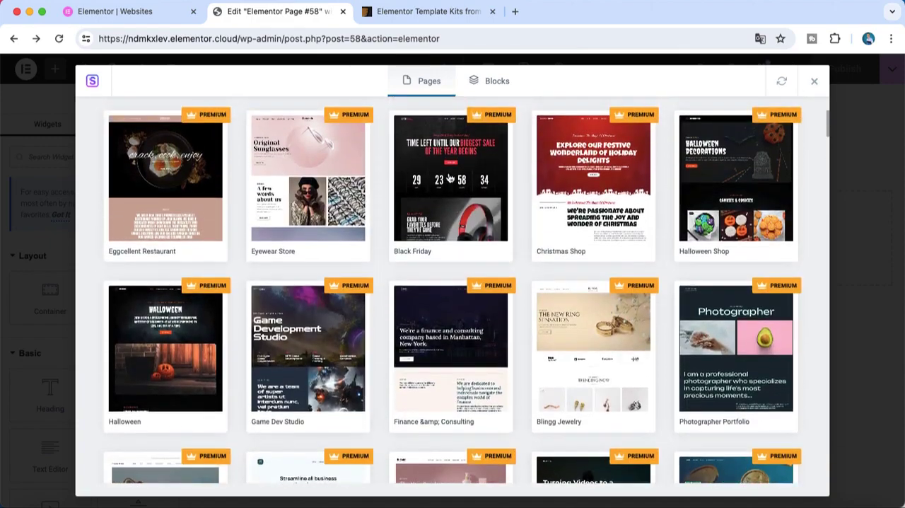
scroll(470, 201, "down", 4)
scroll(474, 207, "up", 6)
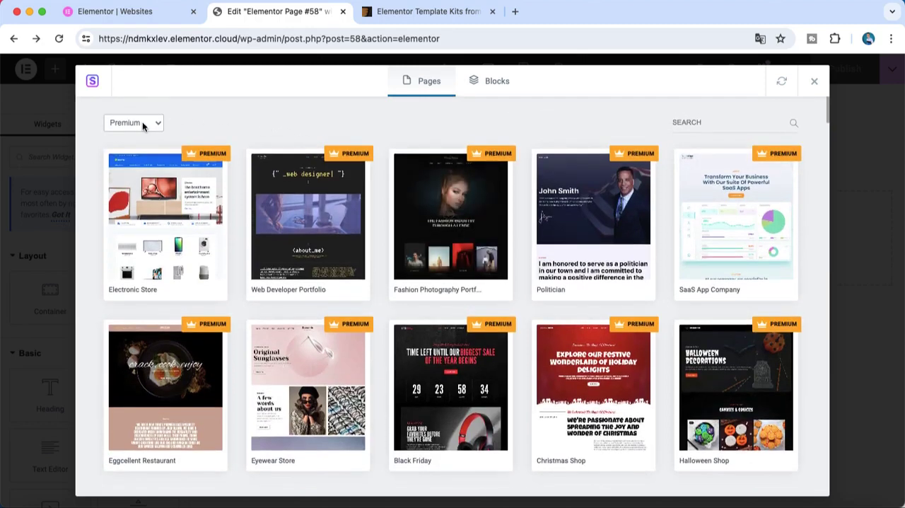
Check the template type filter's options without changing it, and look through more of the Premium page templates
left_click(142, 122)
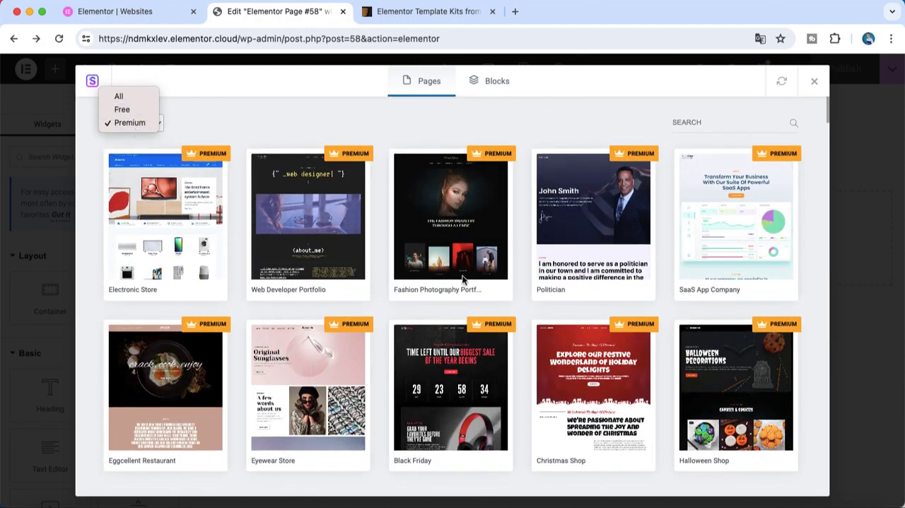
left_click(829, 120)
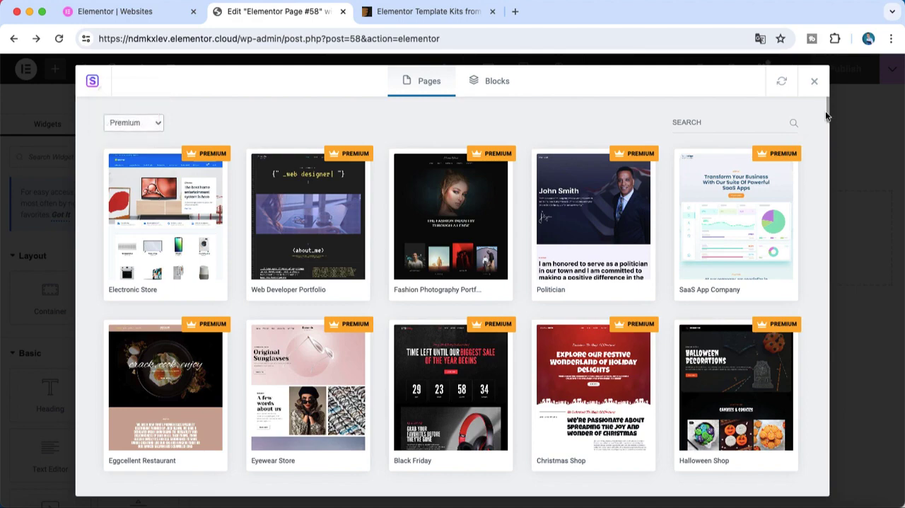
scroll(827, 121, "down", 10)
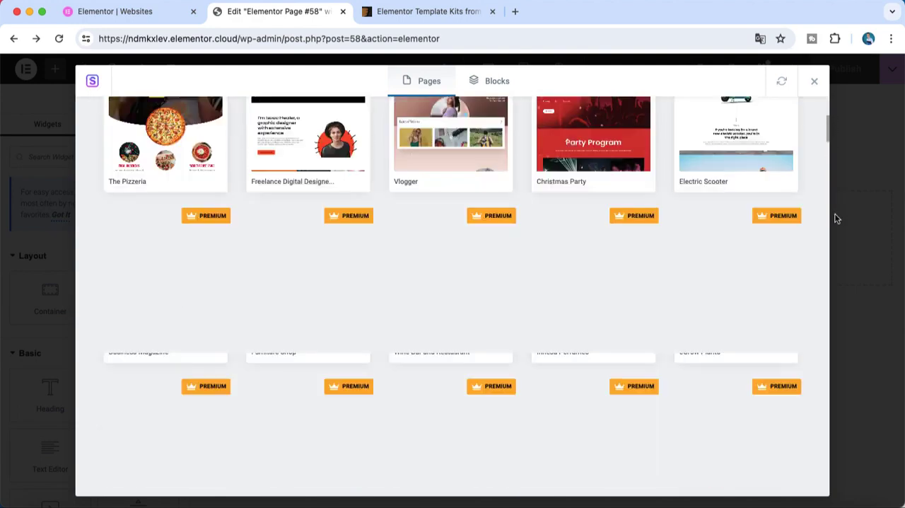
scroll(835, 219, "down", 15)
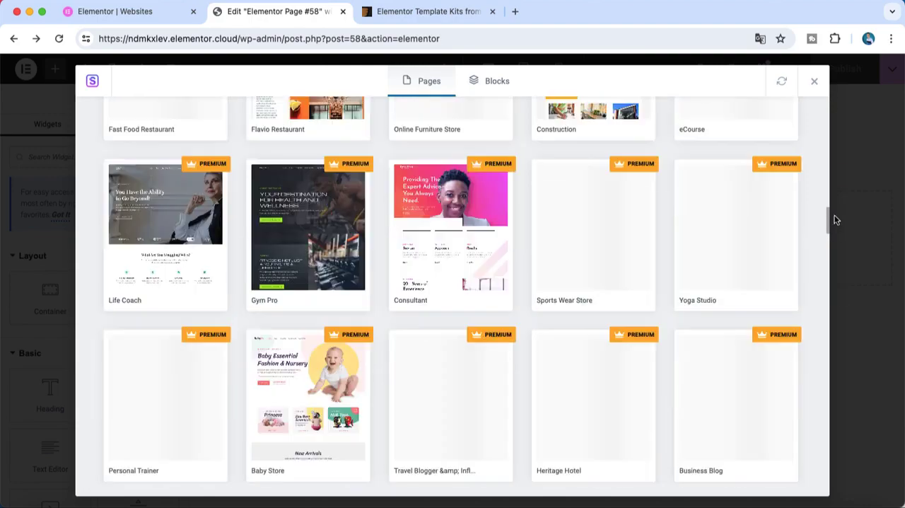
left_click_drag(835, 219, 829, 115)
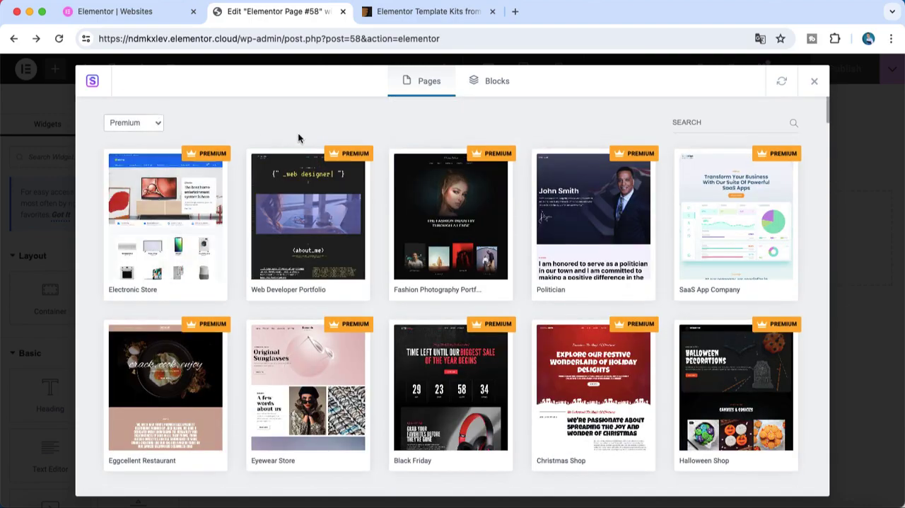
Open the Game Dev Studio template, follow the access link of its About page, and review the Astra pricing plans
scroll(417, 226, "down", 5)
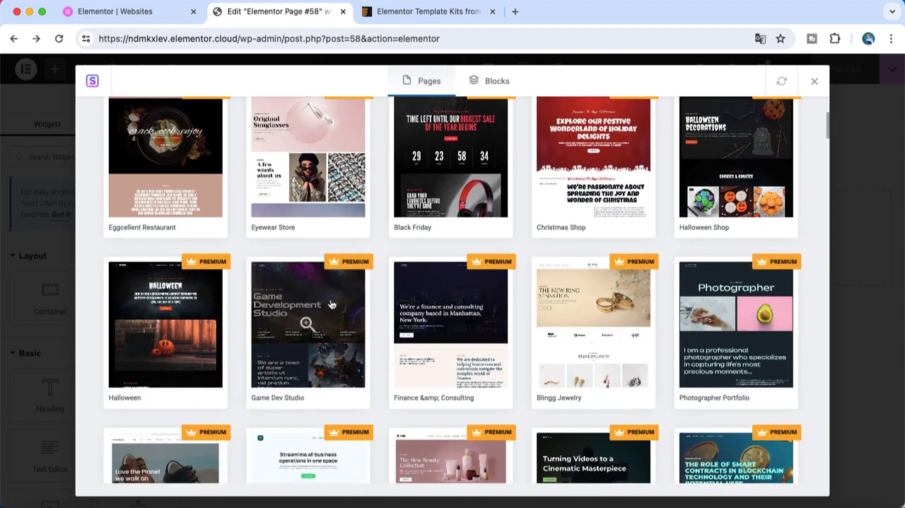
left_click(331, 305)
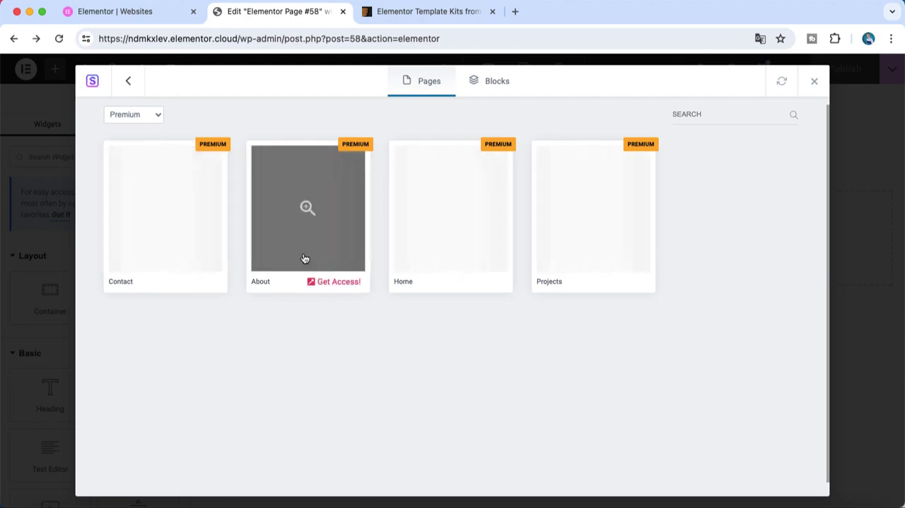
left_click(326, 284)
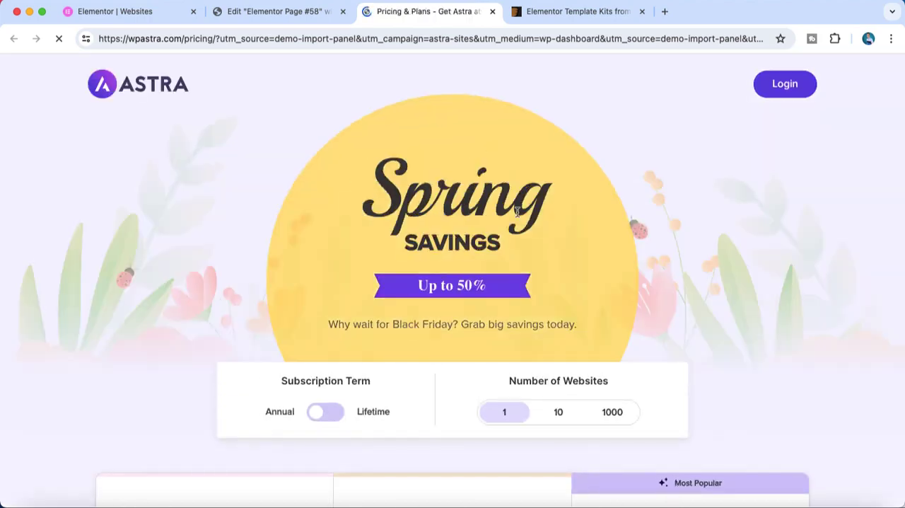
scroll(517, 210, "down", 4)
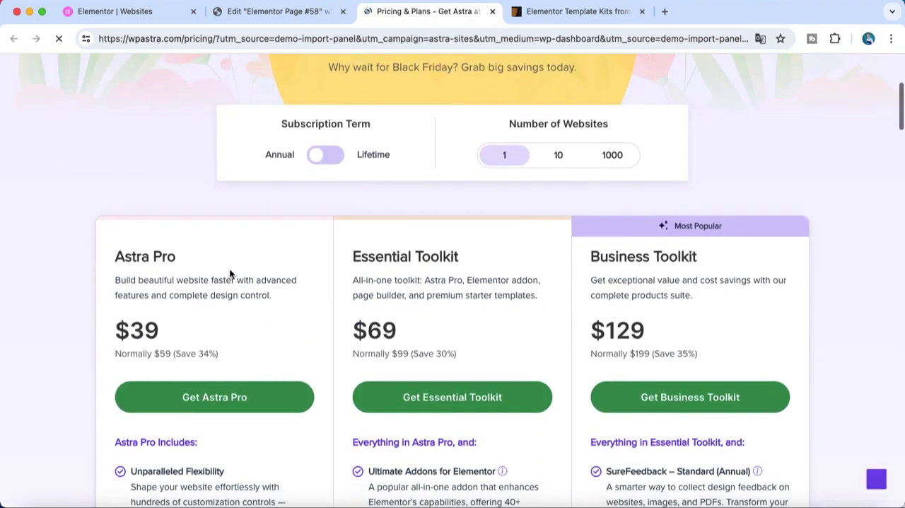
scroll(230, 273, "down", 2)
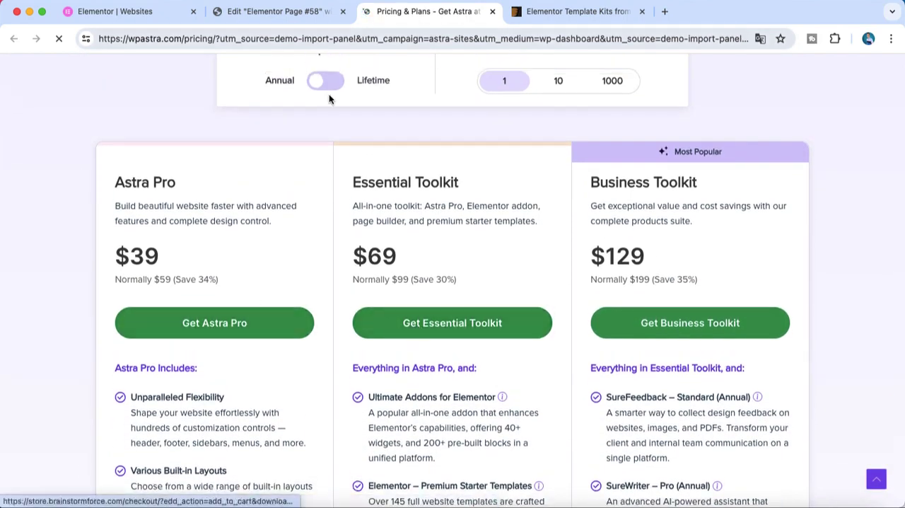
Return to the Elementor page editor and show only the Free page templates
left_click(235, 22)
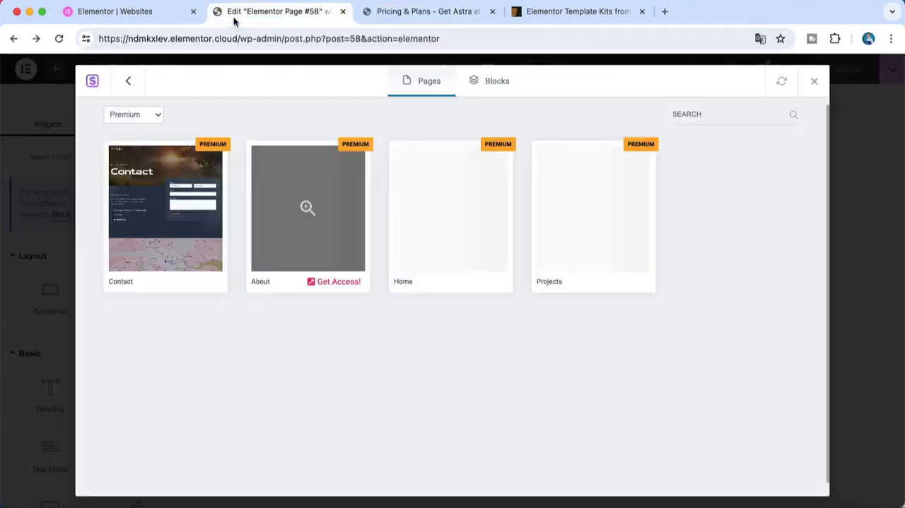
left_click(116, 115)
left_click(131, 114)
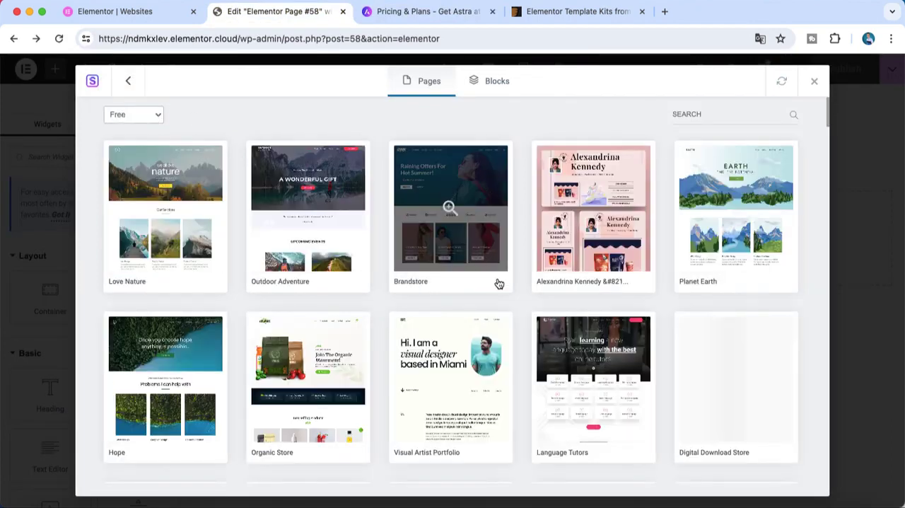
Browse through the Free page templates, and return to the start of the list
scroll(529, 334, "down", 10)
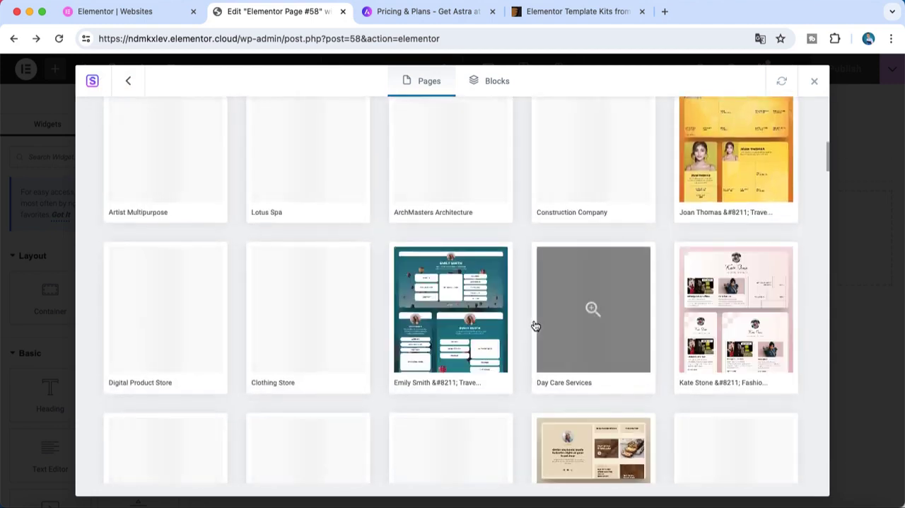
scroll(532, 331, "down", 6)
scroll(536, 326, "up", 15)
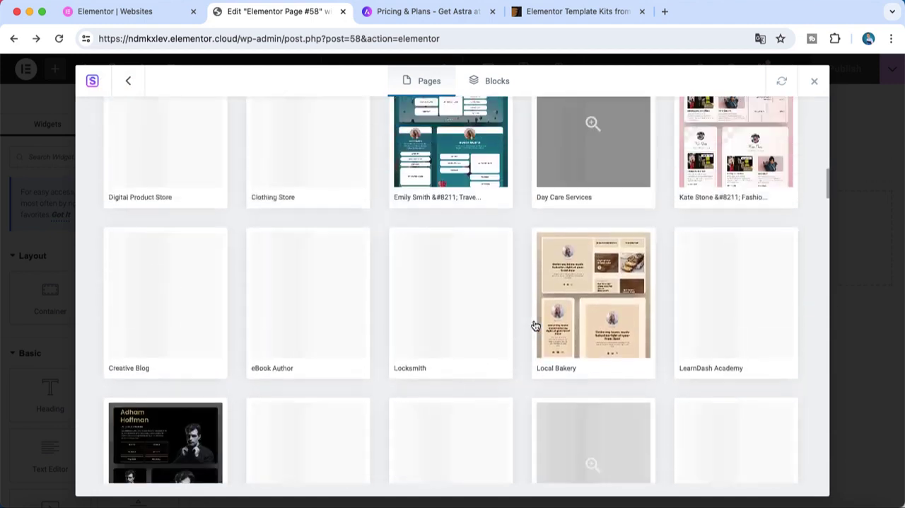
scroll(535, 326, "up", 2)
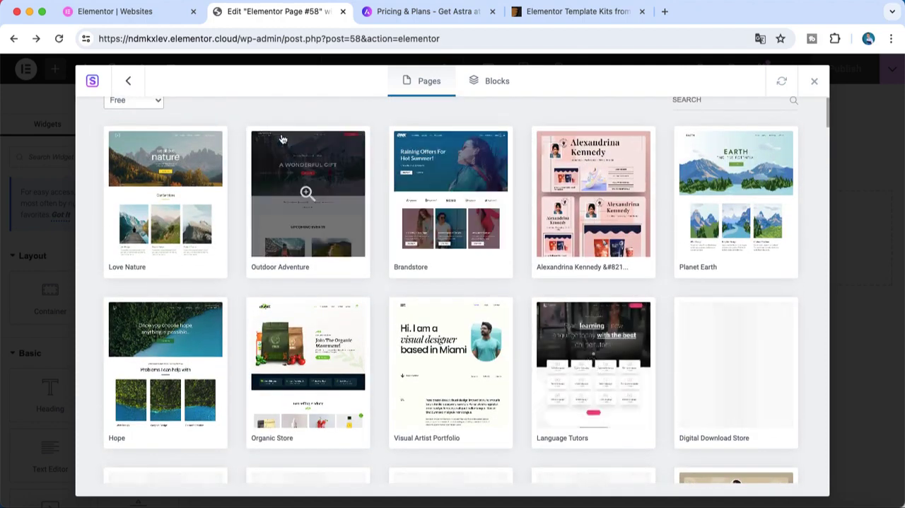
scroll(229, 197, "down", 10)
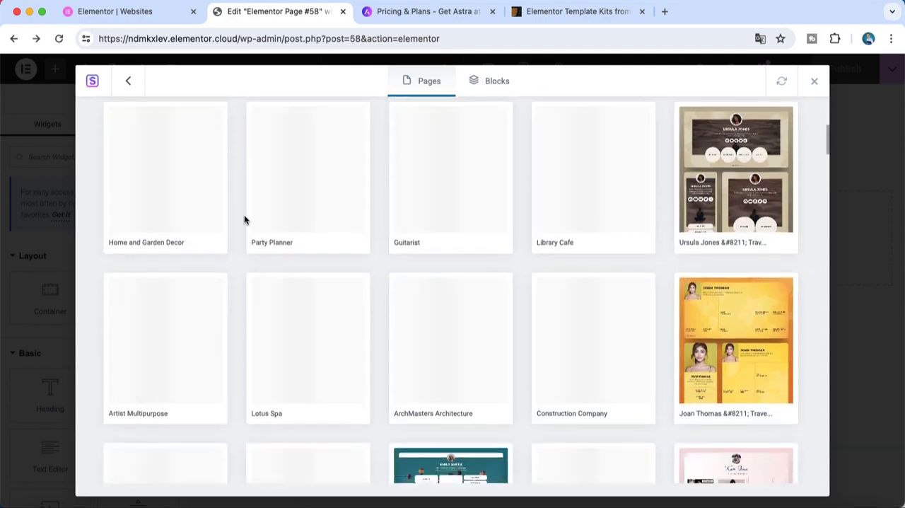
scroll(275, 251, "down", 6)
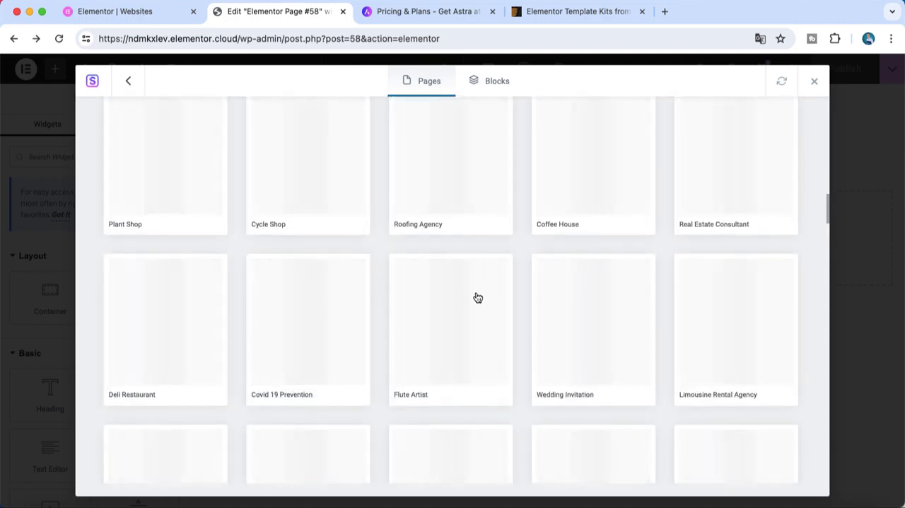
scroll(476, 297, "up", 3)
scroll(477, 297, "up", 5)
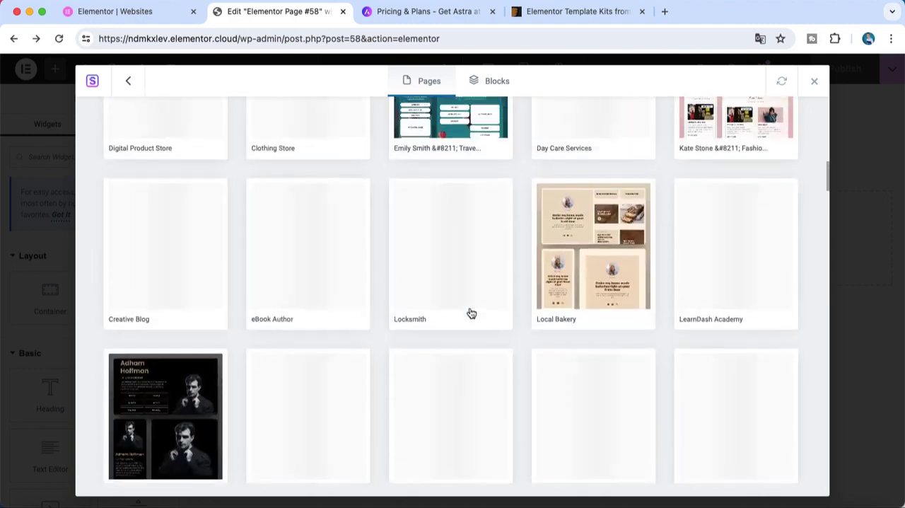
scroll(471, 313, "up", 10)
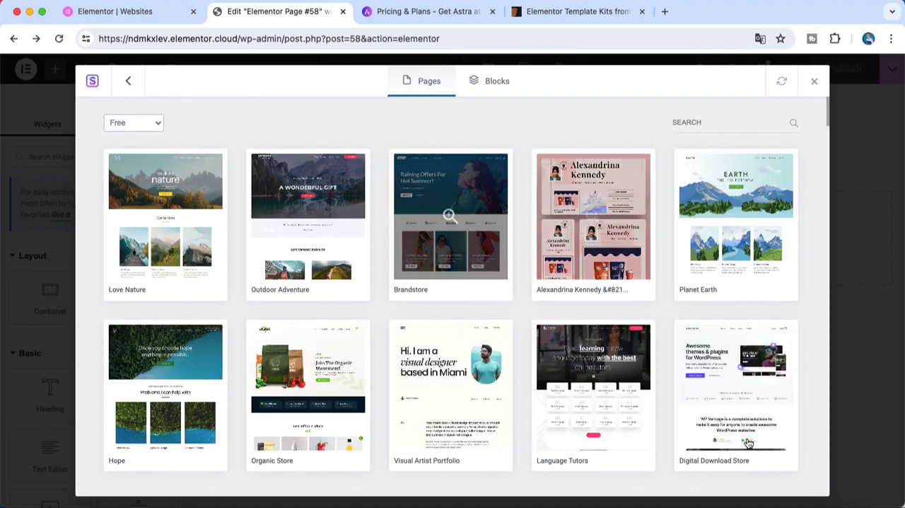
Import the Home page of the Digital Download Store template into the draft page
left_click(734, 420)
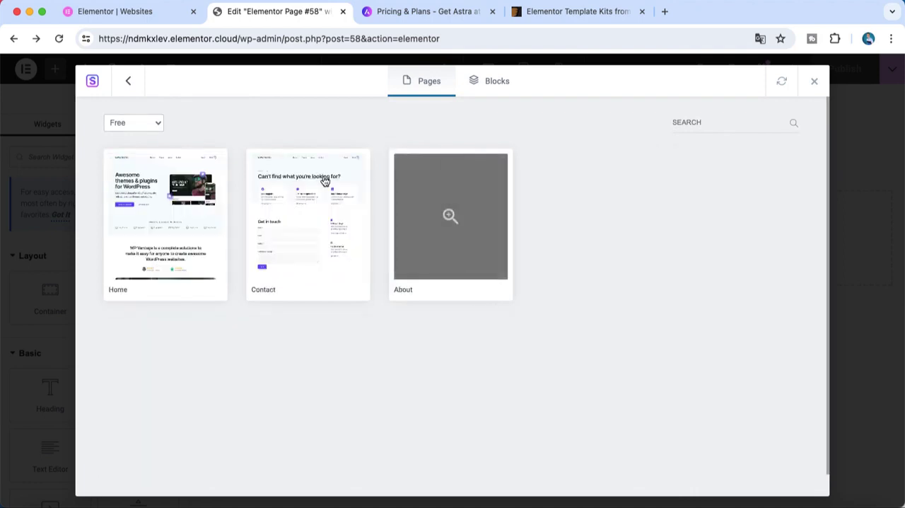
left_click(178, 184)
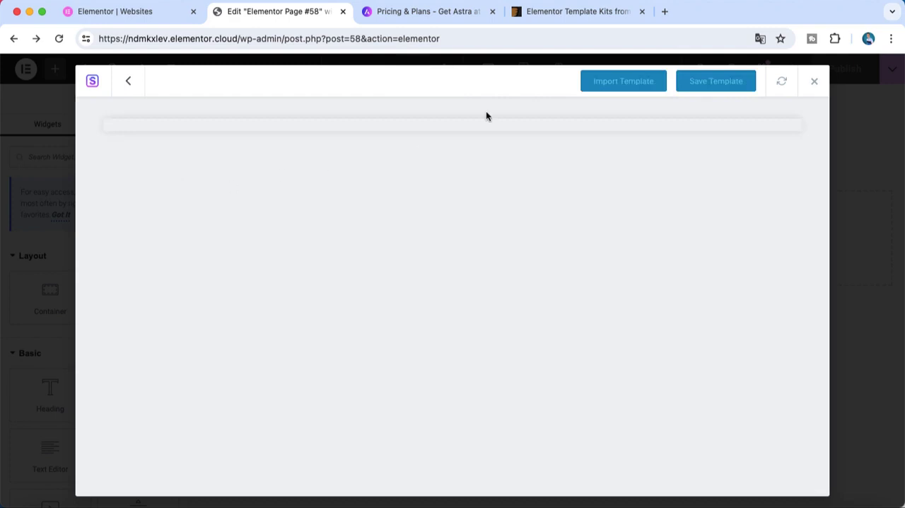
left_click(628, 91)
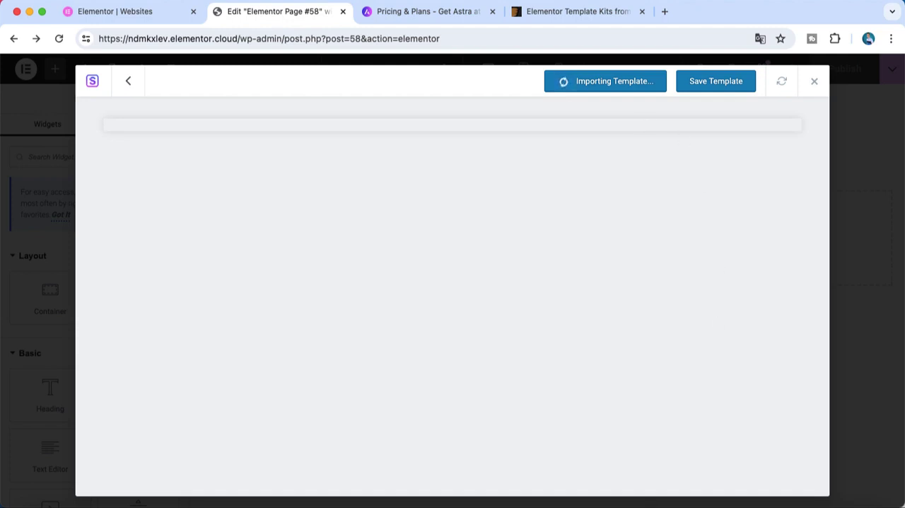
right_click(669, 504)
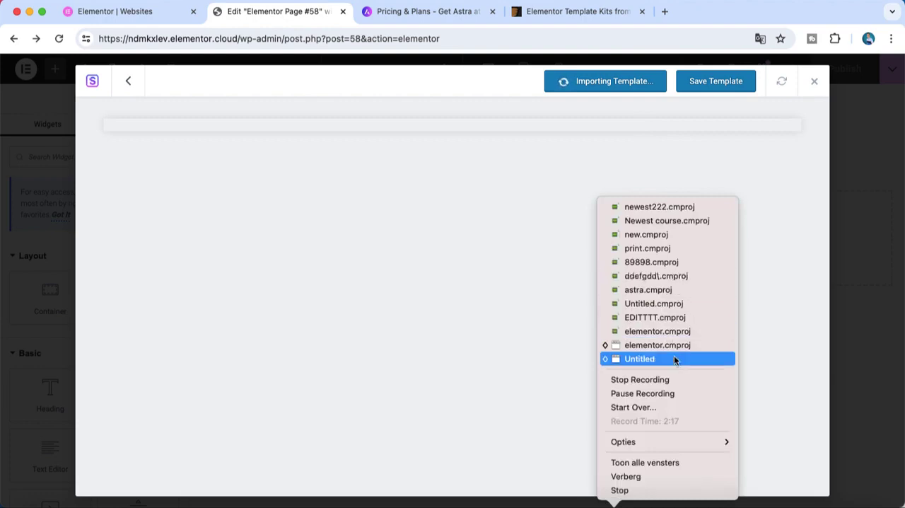
left_click(672, 379)
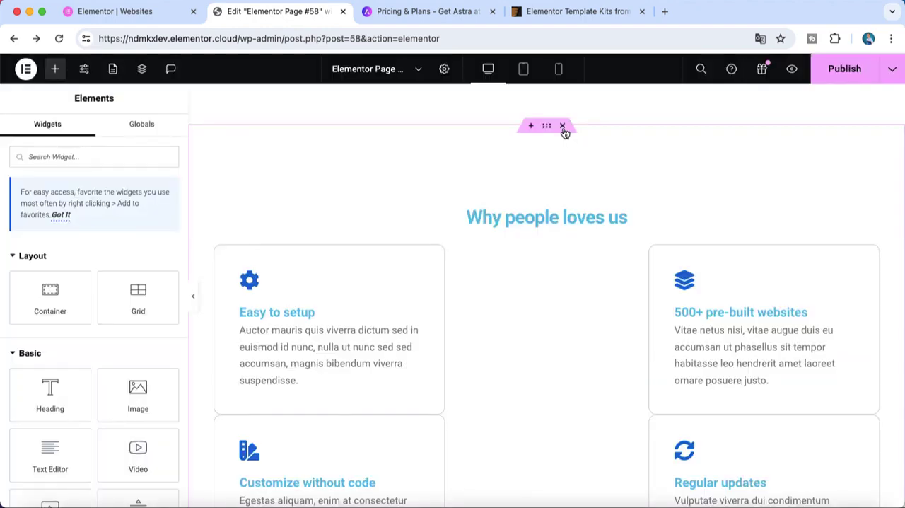
Delete the imported sections above the "Start building awesome websites" banner, including the one with "Our themes" and "Our plugins"
left_click(562, 128)
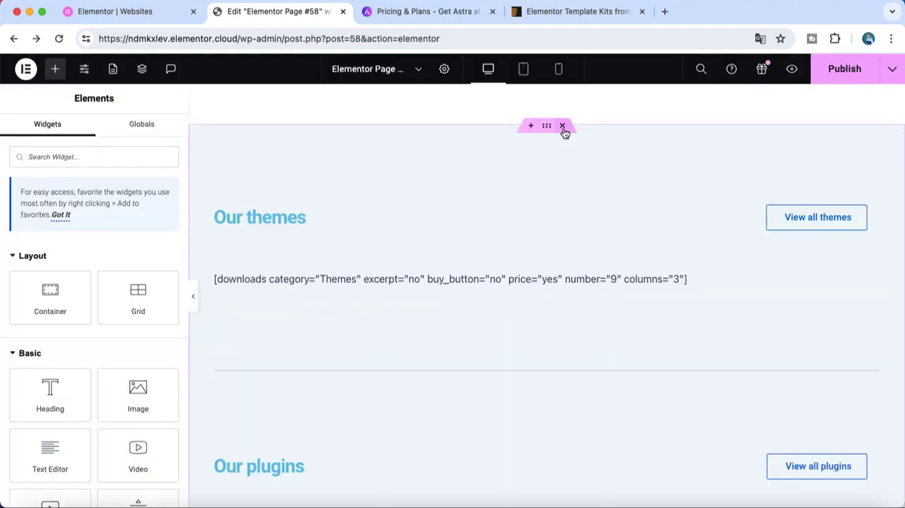
left_click(563, 127)
left_click(563, 127)
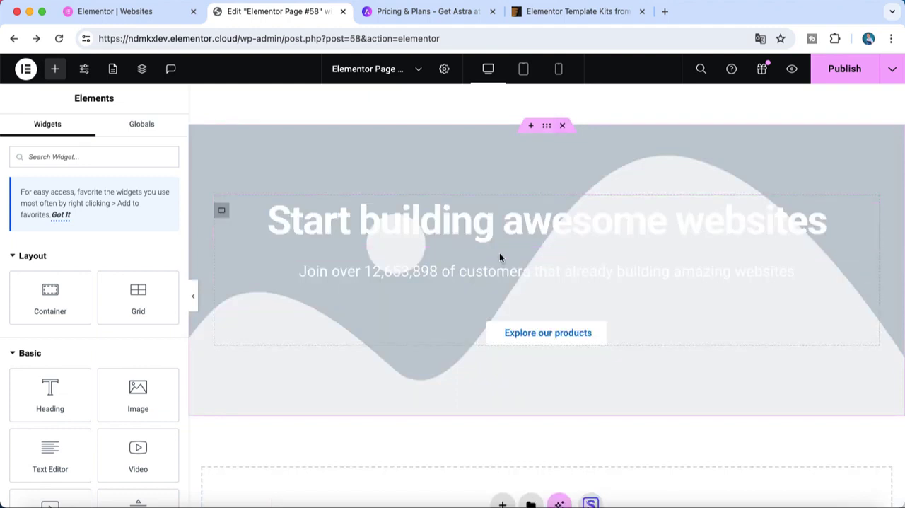
Open the free stock images for the "Start building awesome websites" banner's background and search for "landscape"
left_click(546, 128)
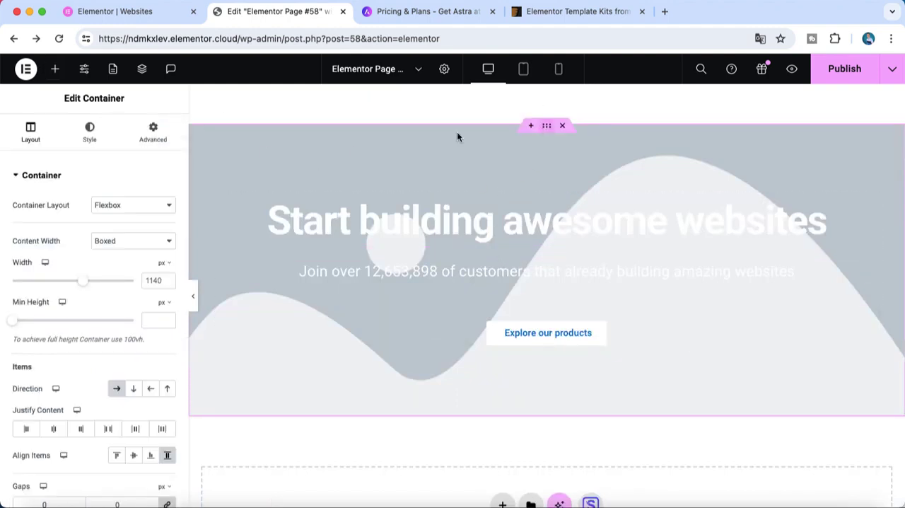
left_click(86, 124)
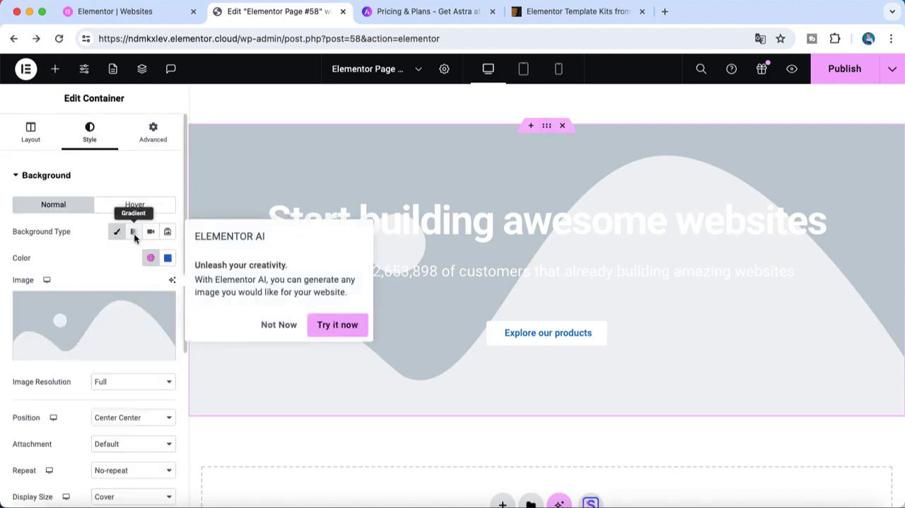
left_click(121, 305)
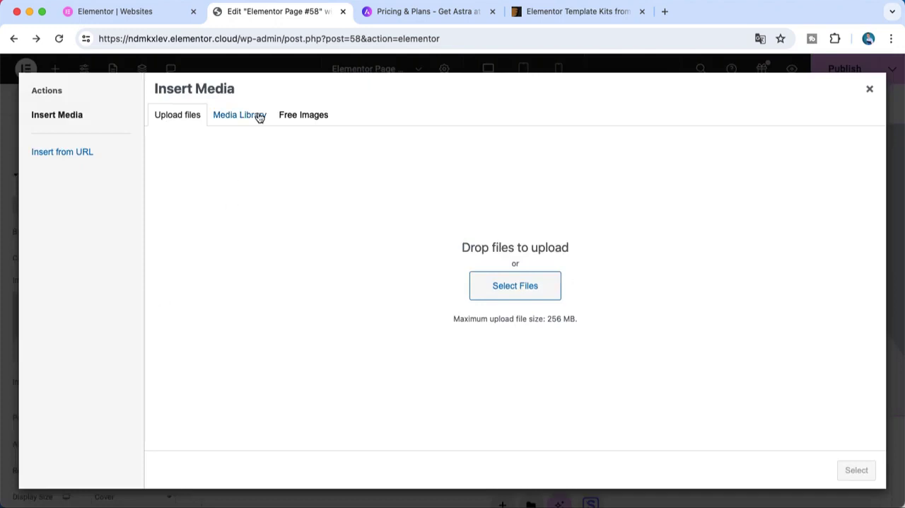
left_click(287, 118)
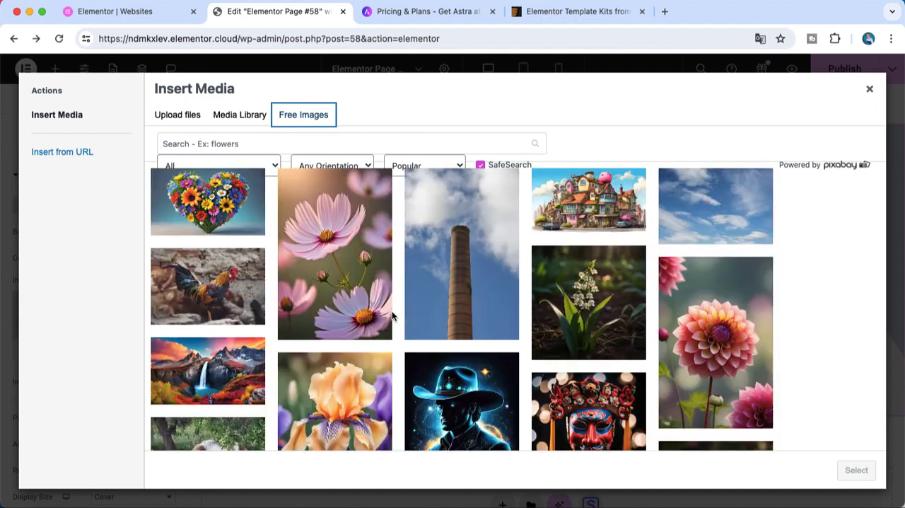
left_click(384, 143)
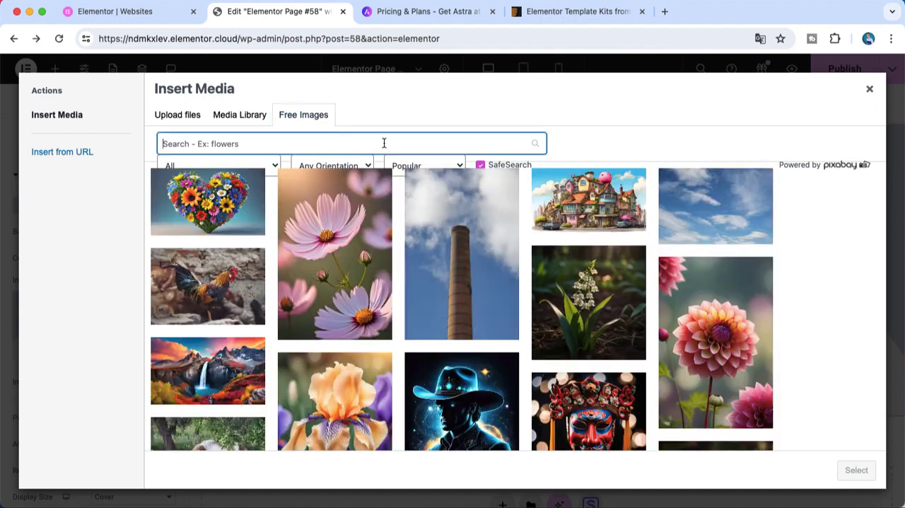
type("landscape")
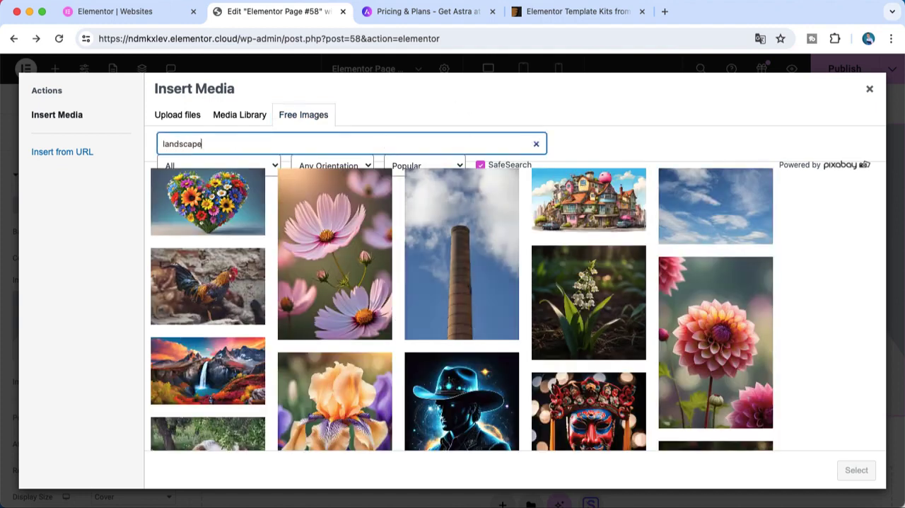
Change the free image search term to "tech" and turn off SafeSearch
key("BackSpace")
key("BackSpace")
key("BackSpace")
type("tech")
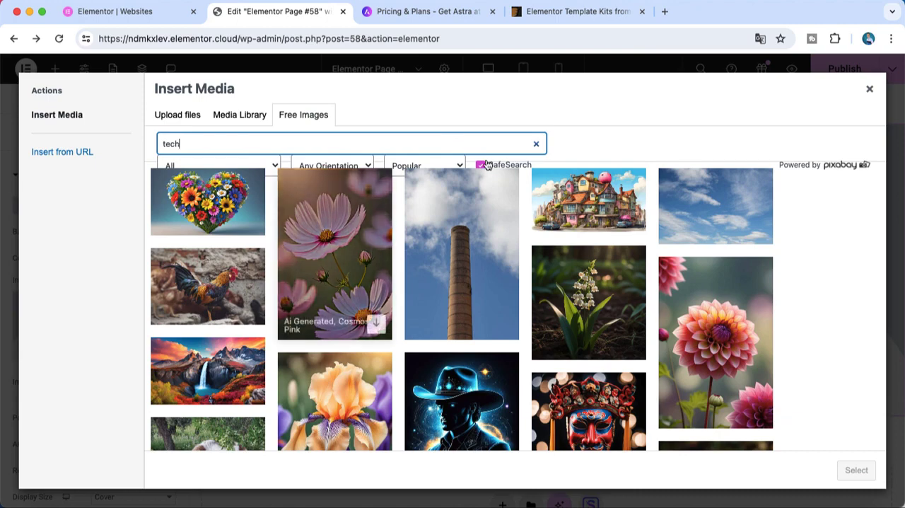
scroll(505, 241, "down", 1)
scroll(505, 242, "up", 1)
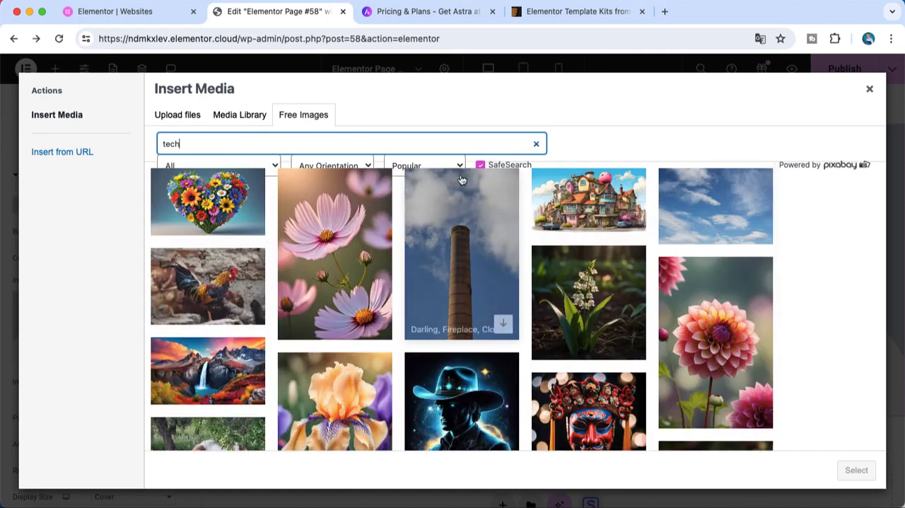
left_click(482, 166)
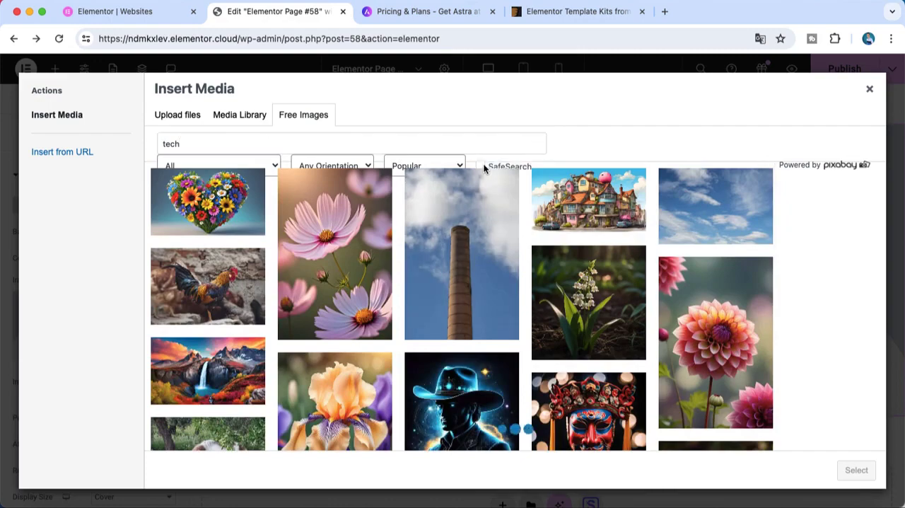
left_click(323, 145)
scroll(376, 203, "down", 5)
scroll(376, 203, "up", 10)
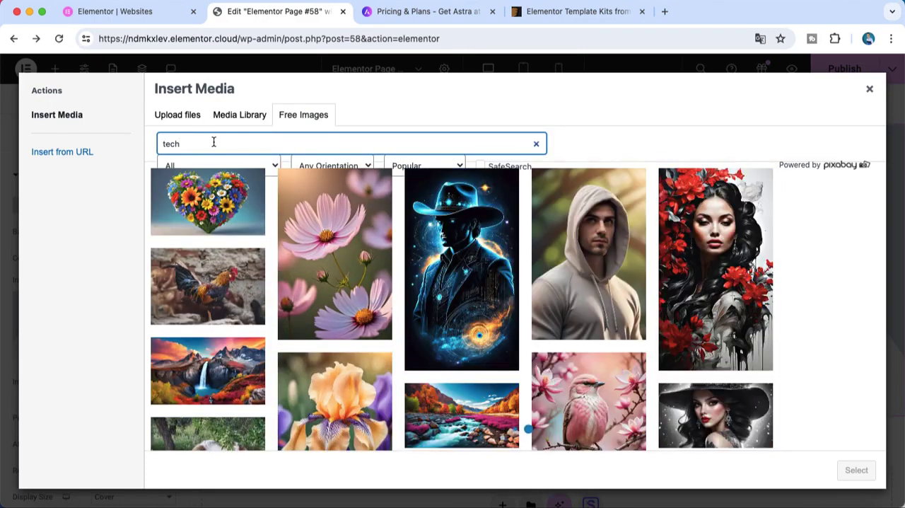
left_click_drag(212, 144, 141, 135)
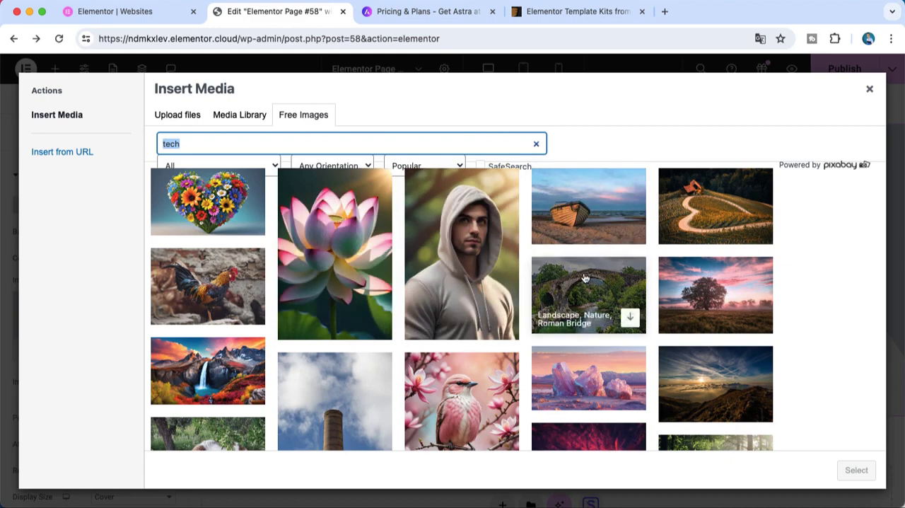
Choose the free image of mountains, sun and clouds, and save and insert it as the banner's background
scroll(698, 344, "down", 3)
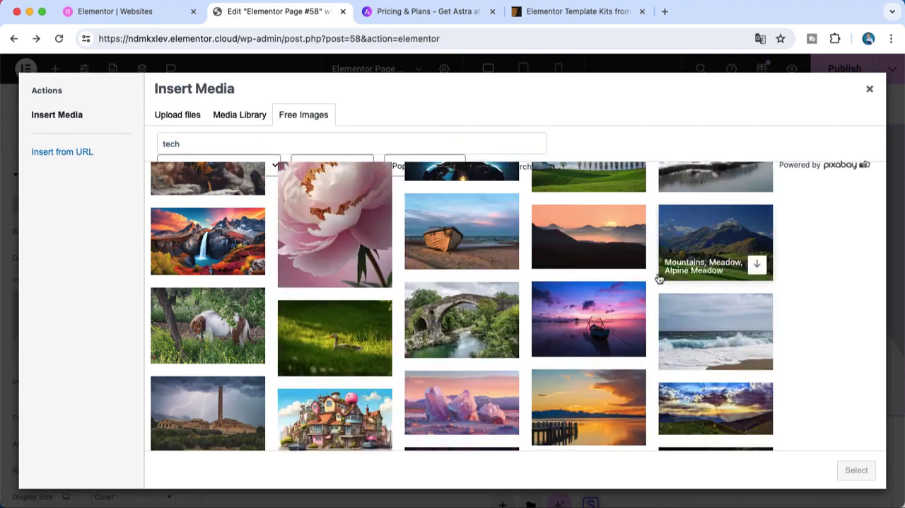
scroll(689, 260, "up", 3)
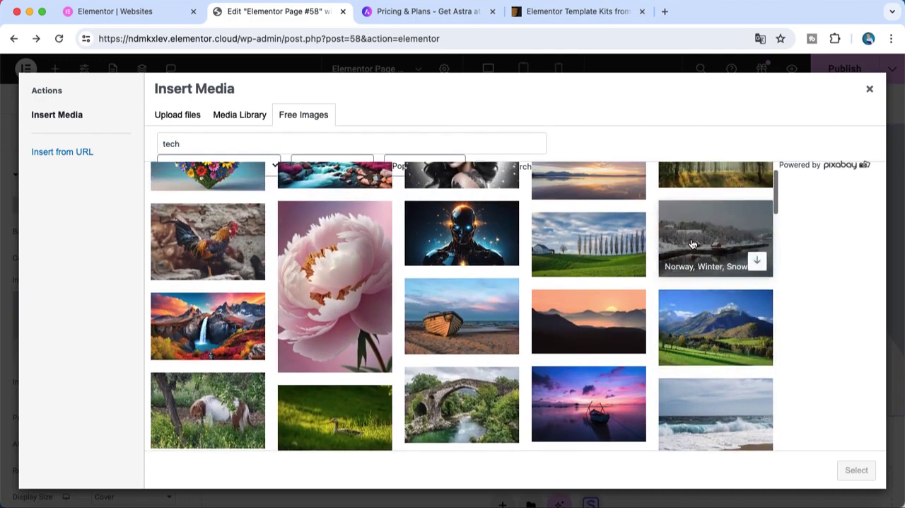
scroll(659, 283, "down", 5)
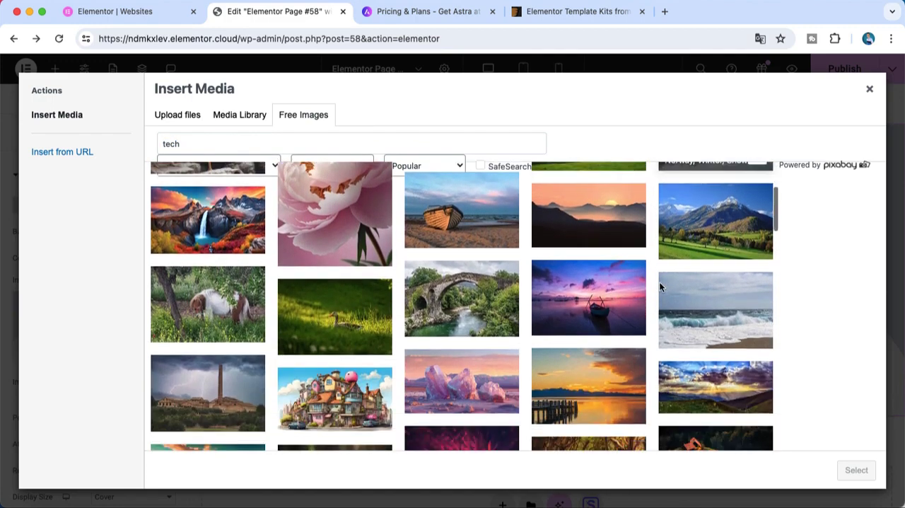
scroll(662, 288, "down", 10)
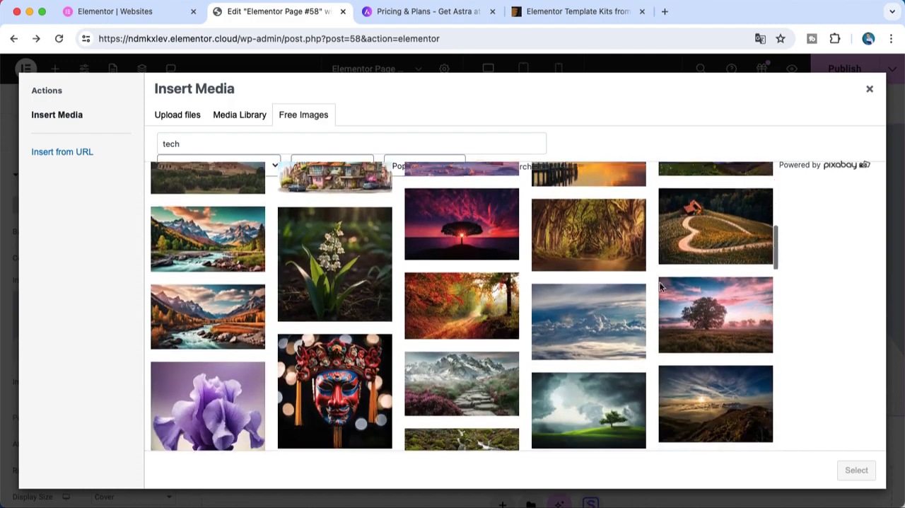
scroll(661, 288, "down", 1)
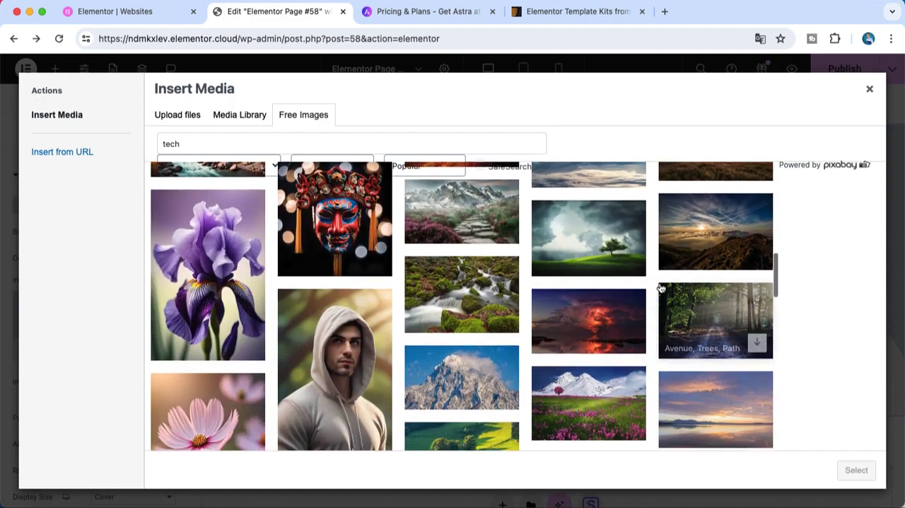
left_click(691, 239)
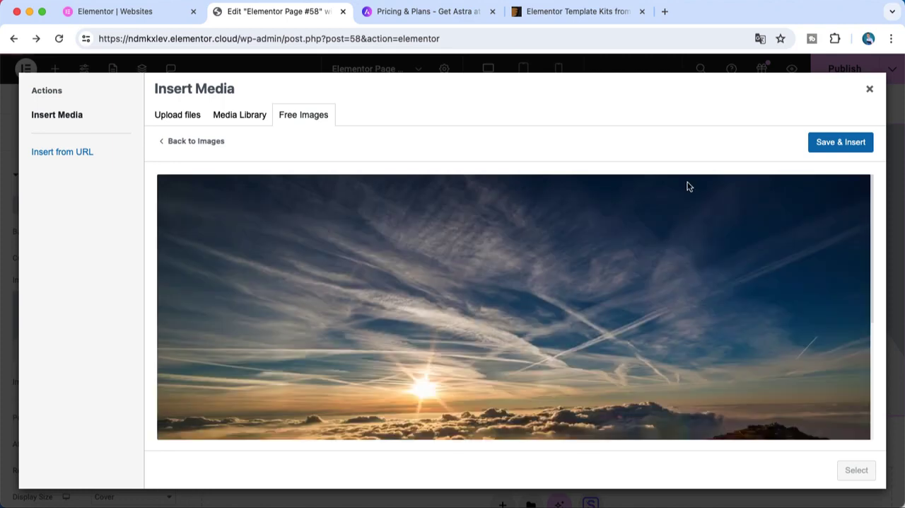
left_click(858, 145)
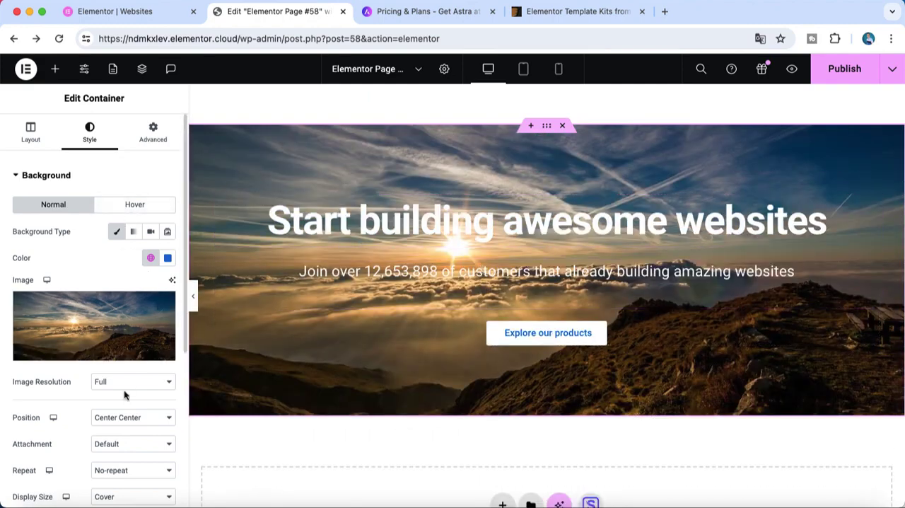
Set the banner background image's position to Default
left_click(125, 419)
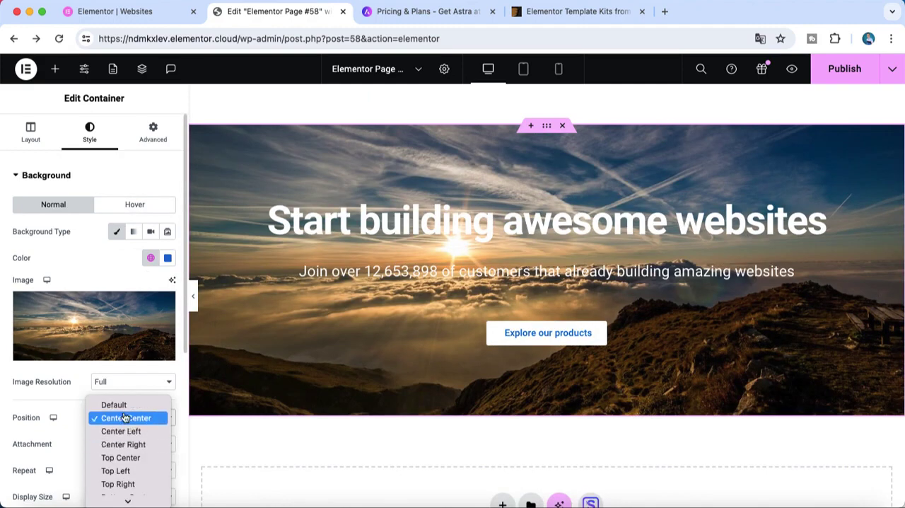
left_click(121, 409)
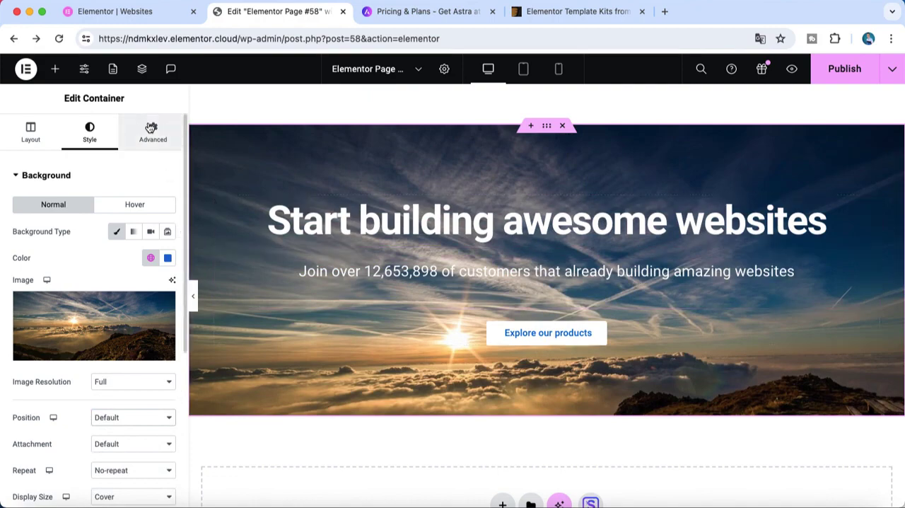
scroll(561, 356, "down", 3)
scroll(561, 356, "up", 3)
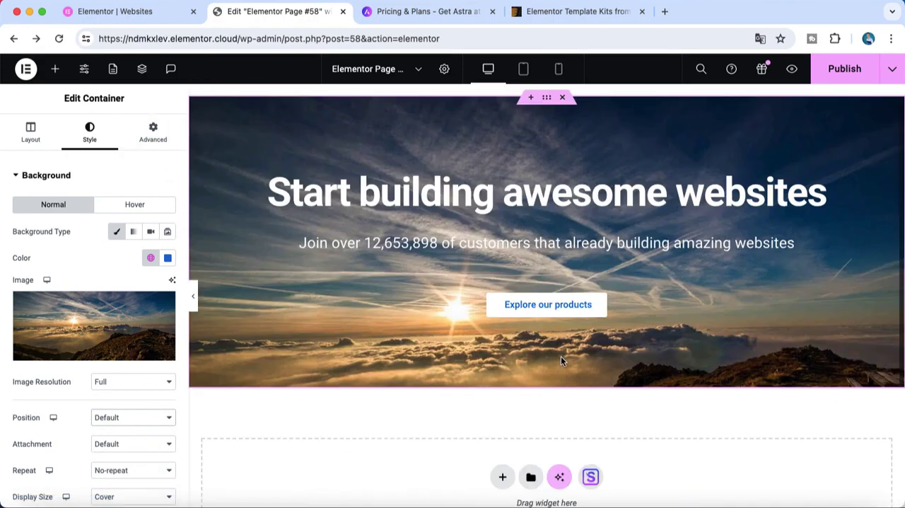
Replace the banner's "Start building awesome websites" heading with "We Love Creating"
triple_click(563, 221)
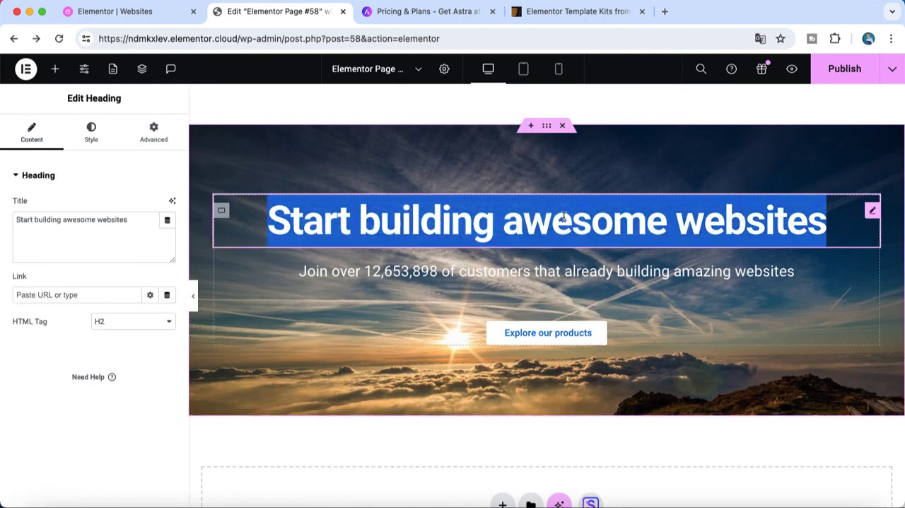
key("BackSpace")
type("We Love ")
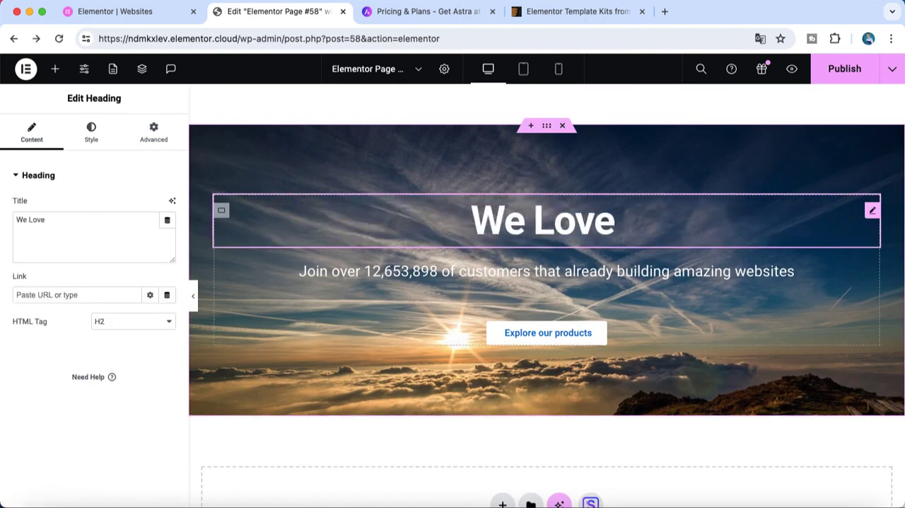
type("Craea")
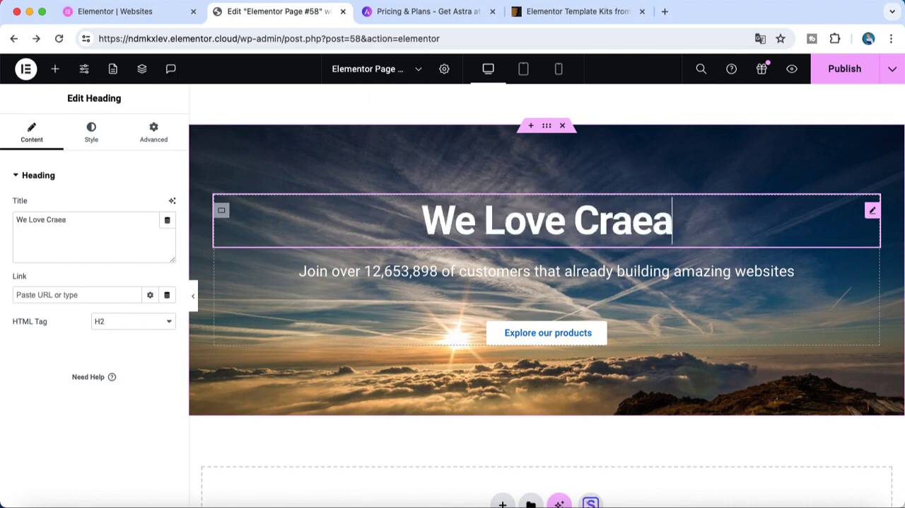
key("BackSpace")
key("BackSpace")
key("BackSpace")
type("eating")
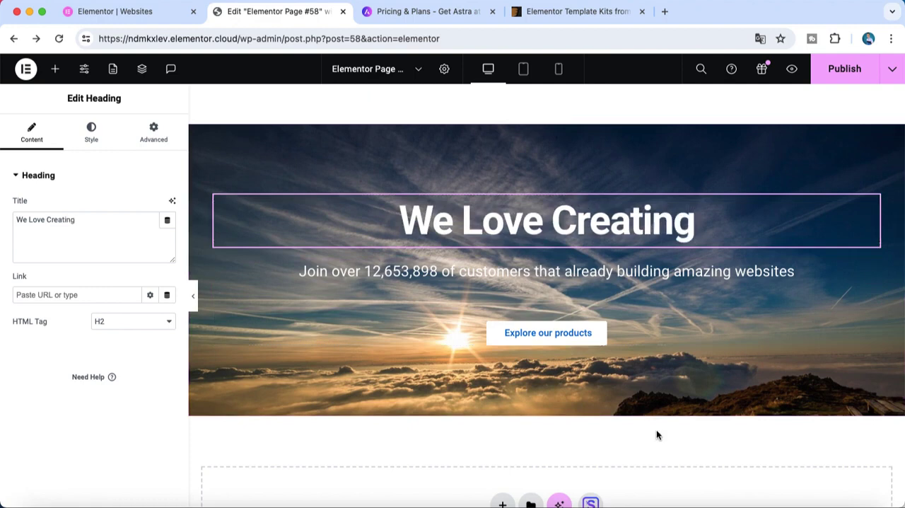
scroll(657, 434, "down", 3)
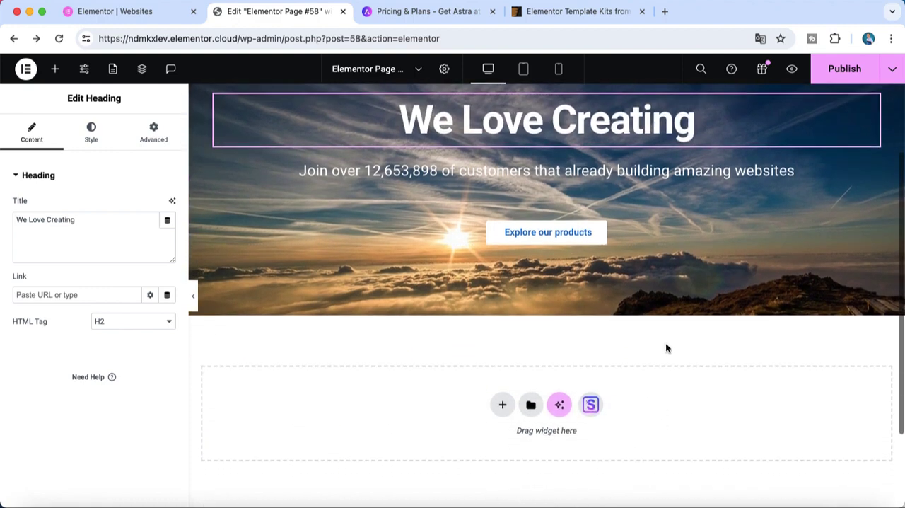
scroll(666, 347, "up", 2)
scroll(666, 348, "up", 1)
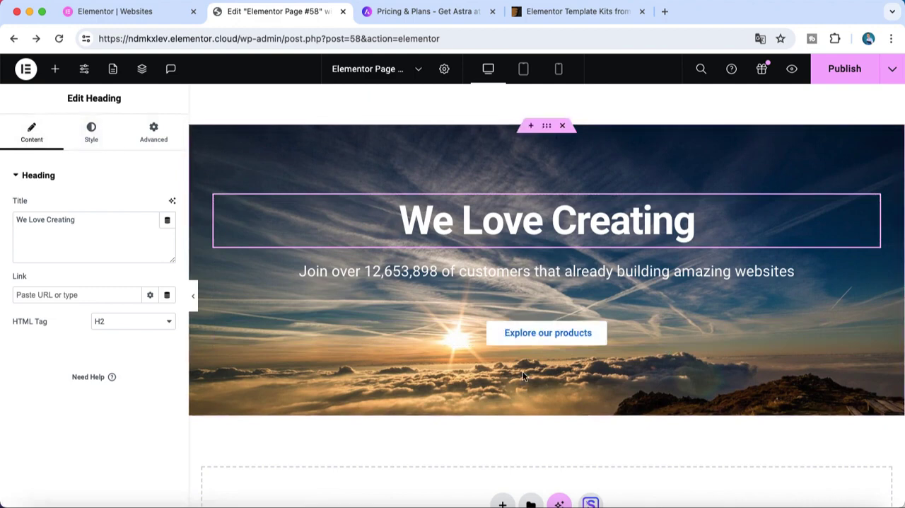
scroll(552, 420, "down", 3)
scroll(552, 419, "up", 3)
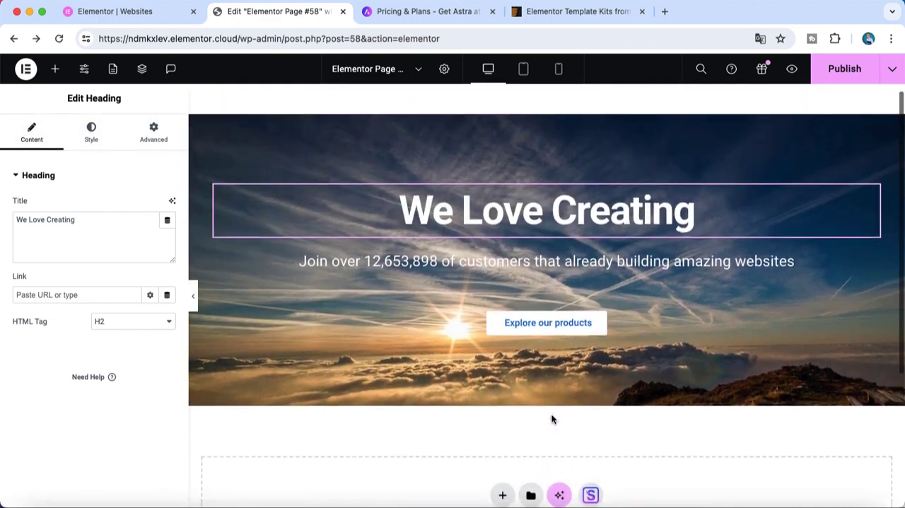
Open the Starter Templates library from the empty area below the banner and browse its ready-made blocks
scroll(553, 433, "down", 2)
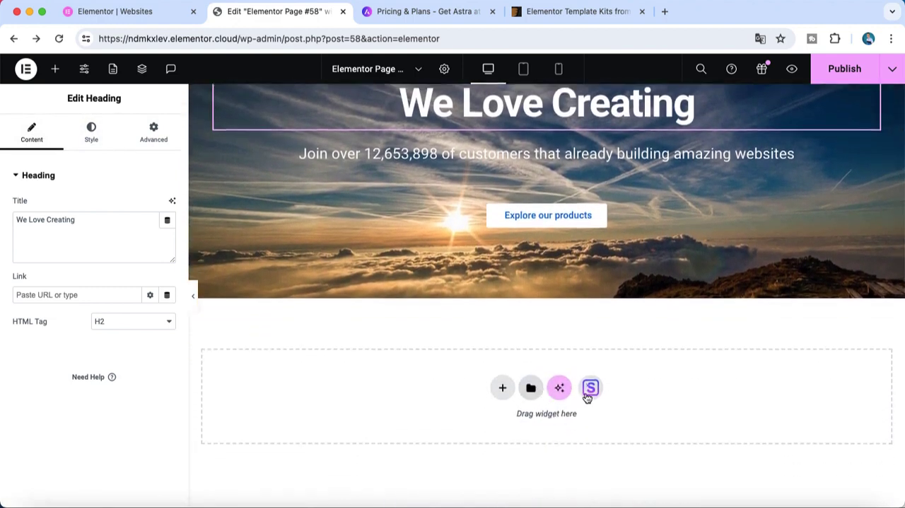
left_click(594, 393)
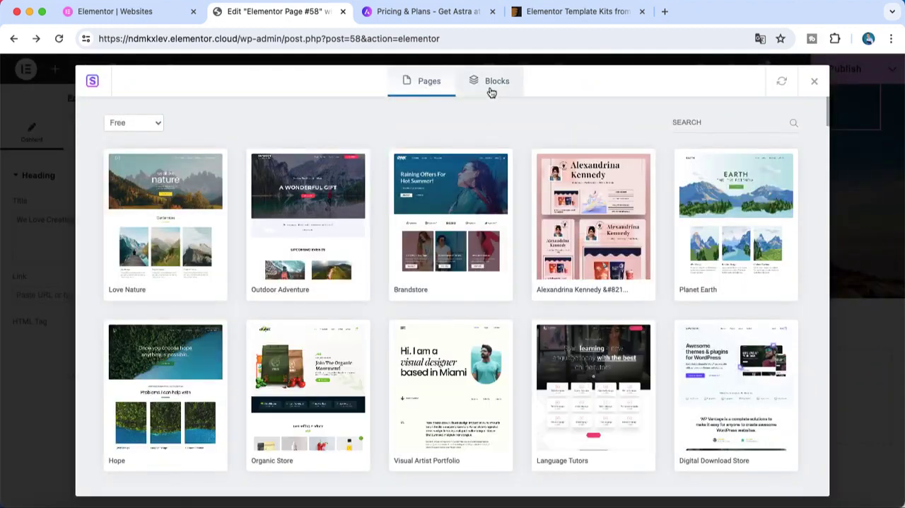
left_click(513, 91)
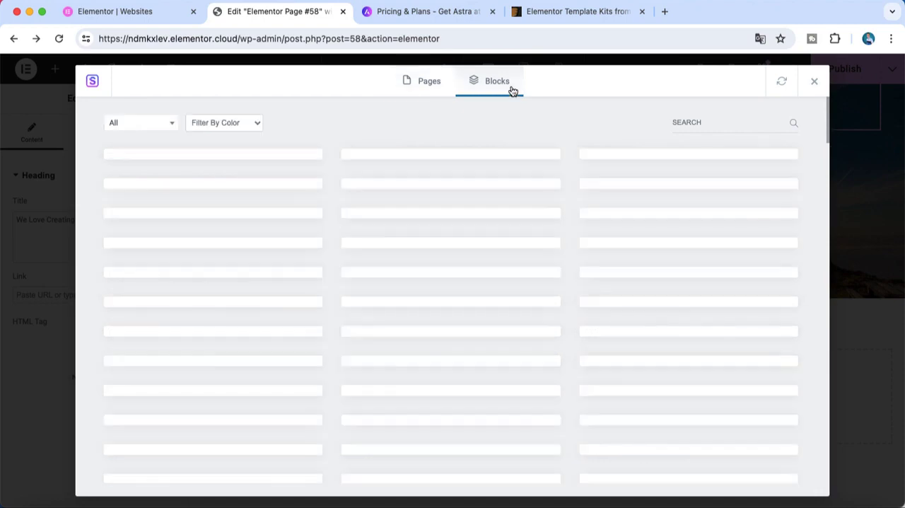
scroll(538, 321, "down", 3)
scroll(538, 321, "down", 10)
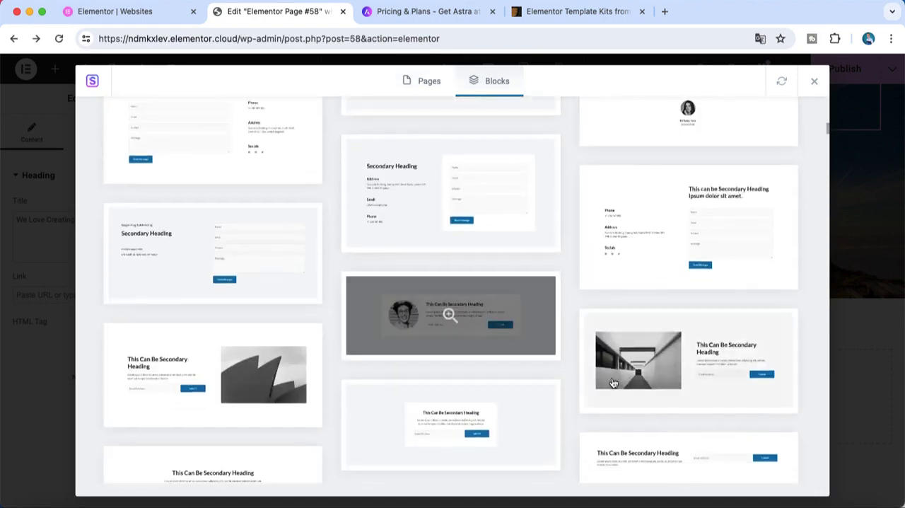
scroll(665, 135, "up", 10)
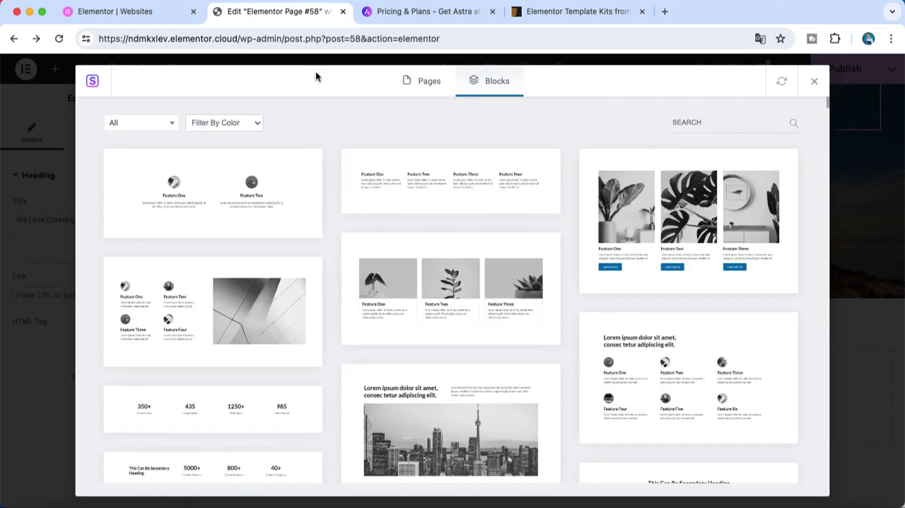
Filter the ready-made blocks by the Pricing category
left_click(176, 126)
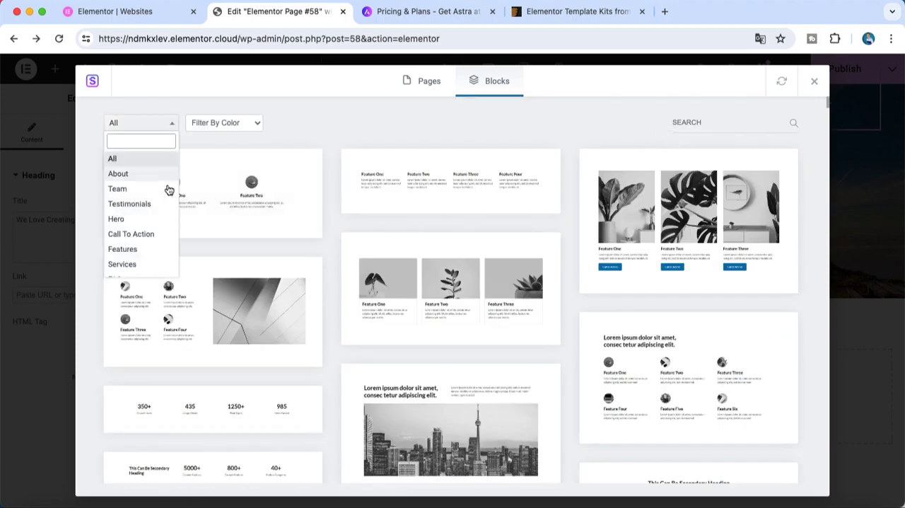
scroll(166, 212, "down", 10)
scroll(166, 216, "down", 3)
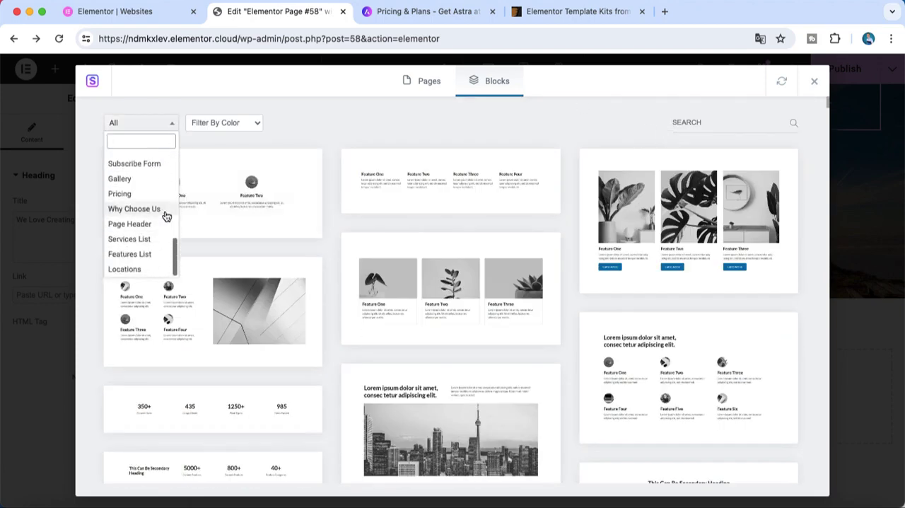
left_click(140, 199)
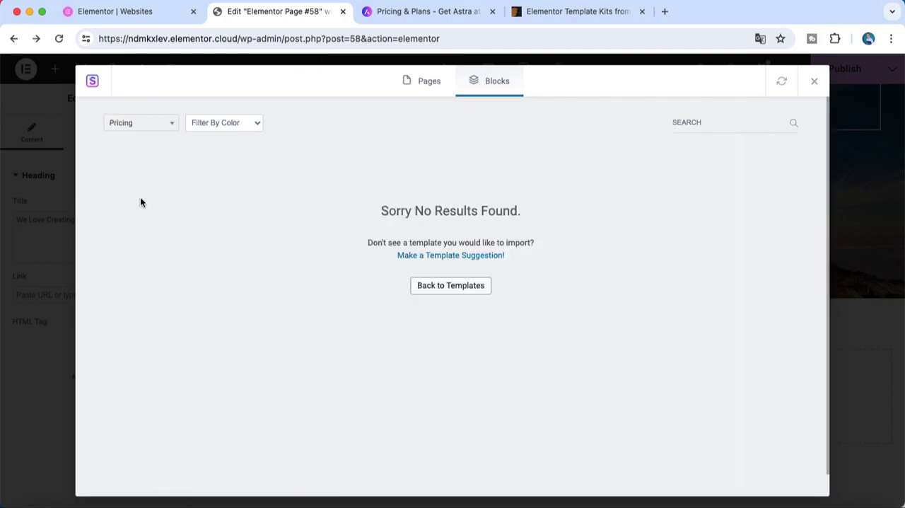
Switch the template library from blocks to full pages and look through the free page templates
left_click(445, 79)
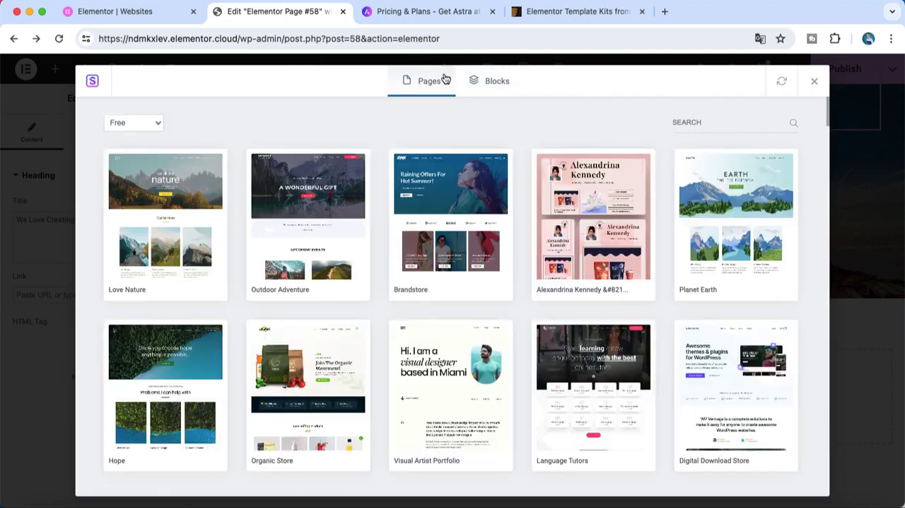
left_click(146, 124)
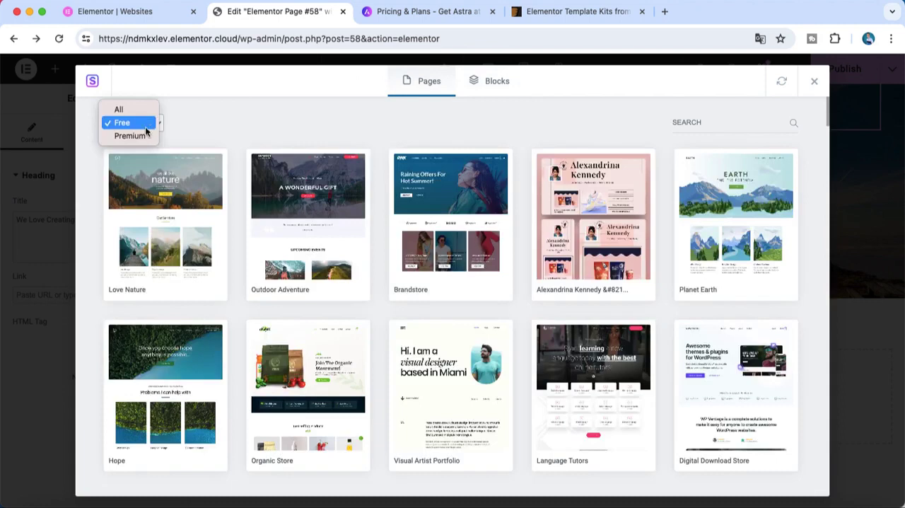
left_click(637, 136)
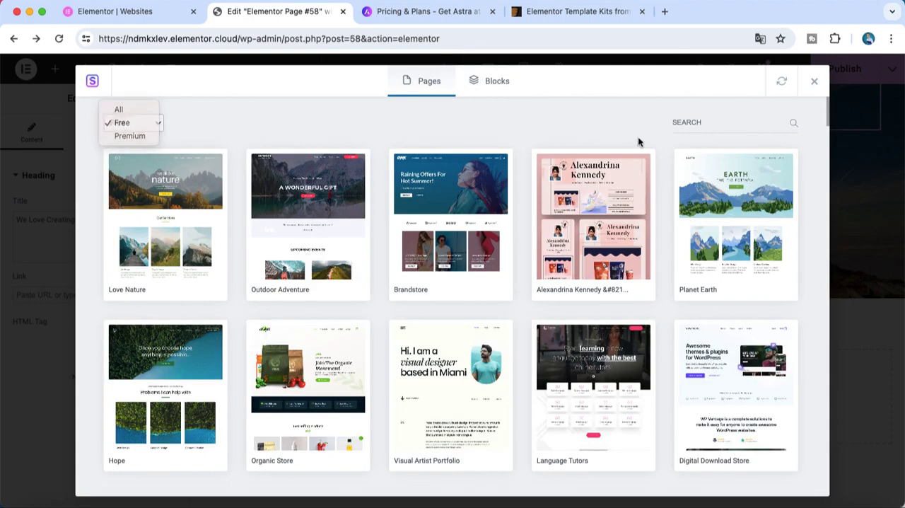
scroll(638, 233, "down", 2)
scroll(638, 233, "down", 10)
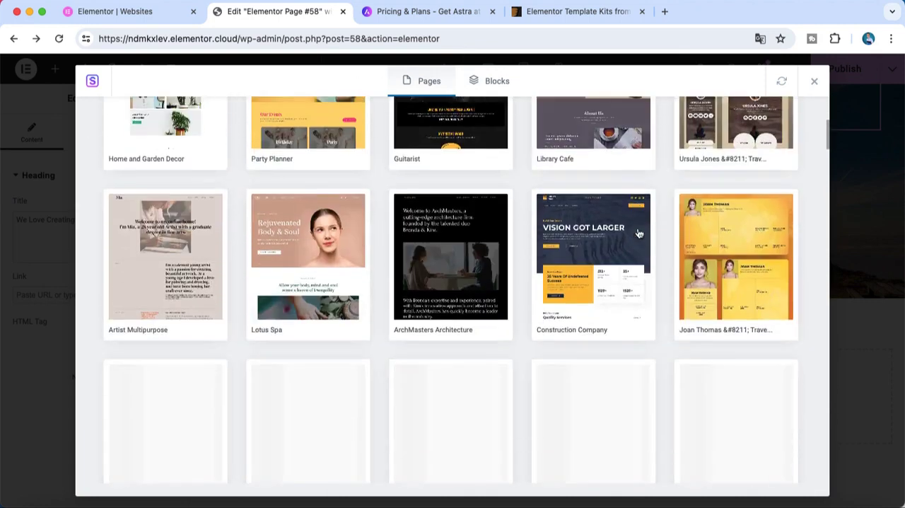
scroll(639, 233, "down", 10)
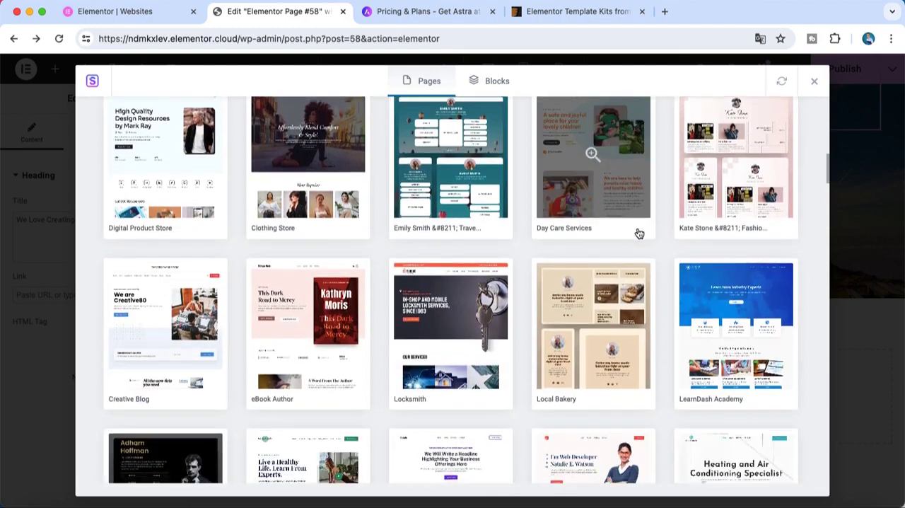
scroll(645, 321, "down", 2)
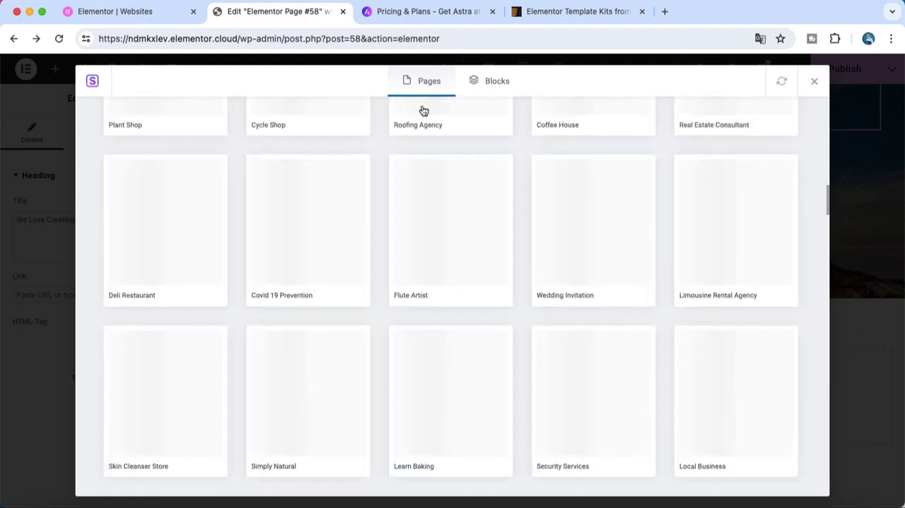
scroll(477, 193, "up", 5)
scroll(477, 193, "up", 3)
scroll(453, 198, "down", 3)
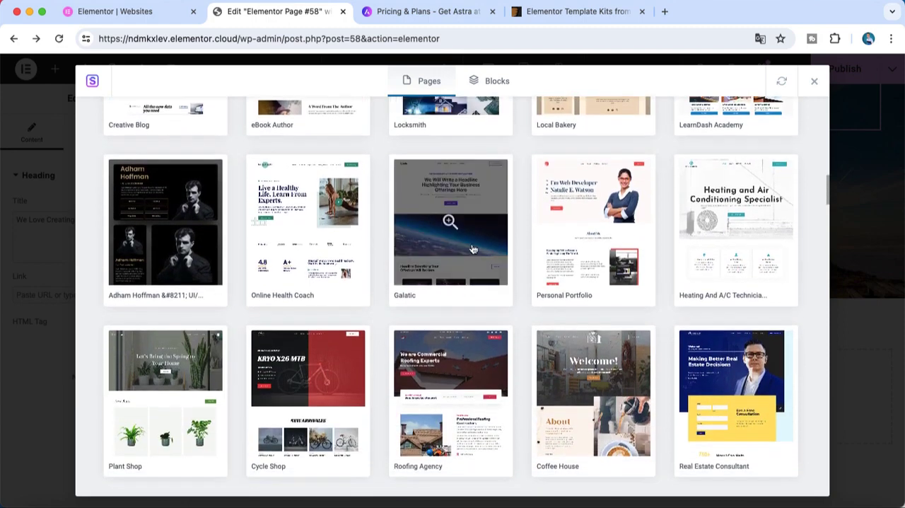
scroll(488, 269, "down", 4)
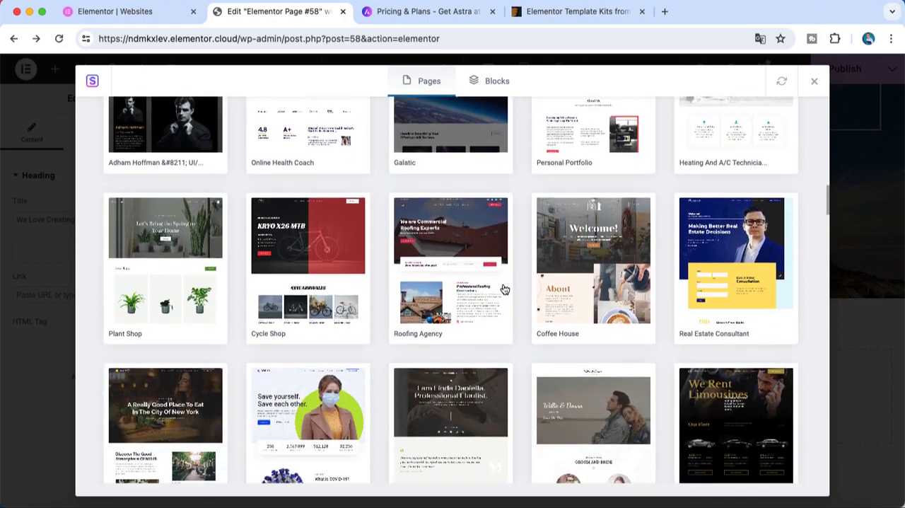
scroll(502, 287, "down", 5)
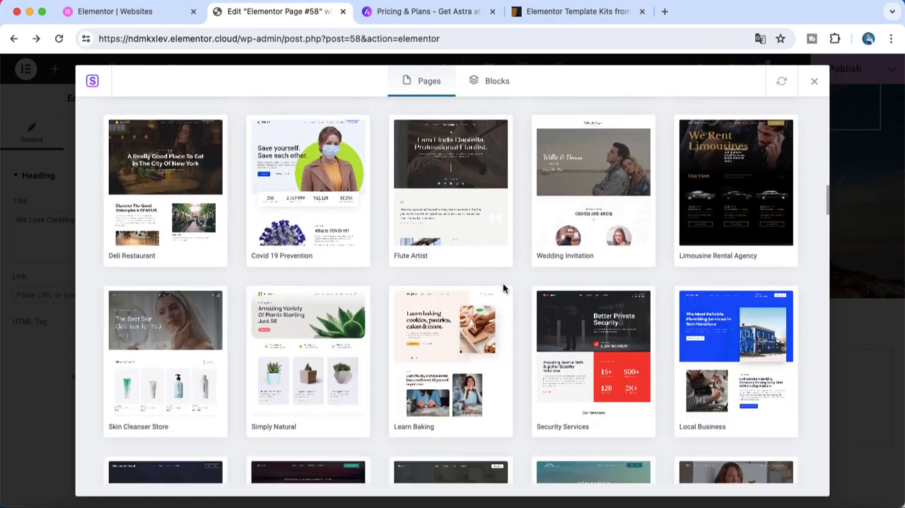
scroll(520, 308, "down", 3)
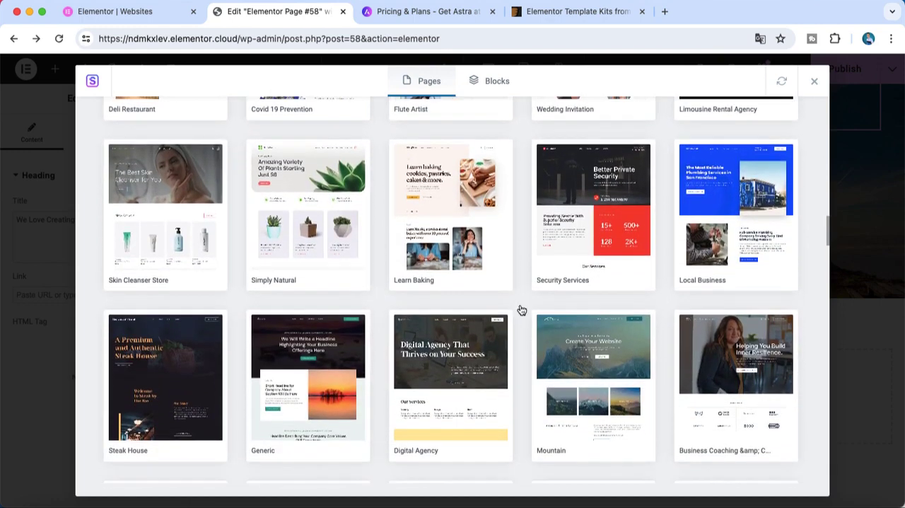
Open the Generic template and preview its Home page
left_click(332, 345)
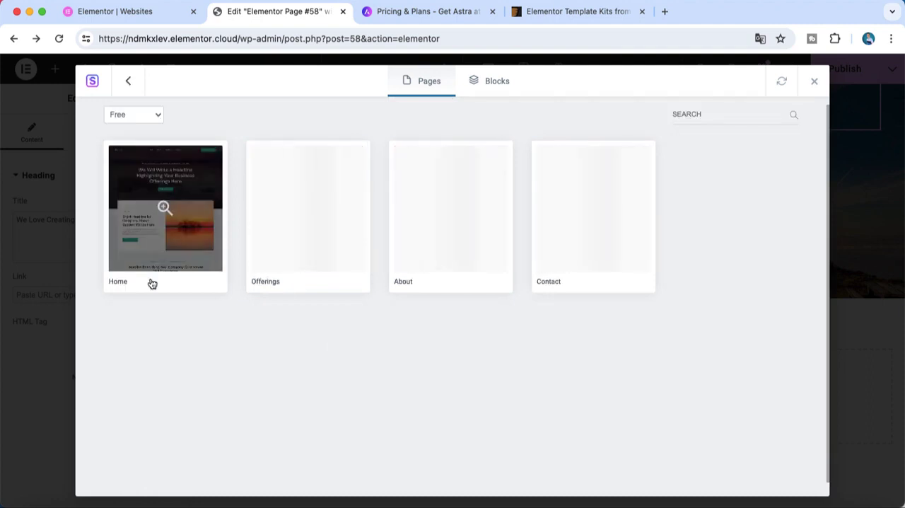
left_click(169, 246)
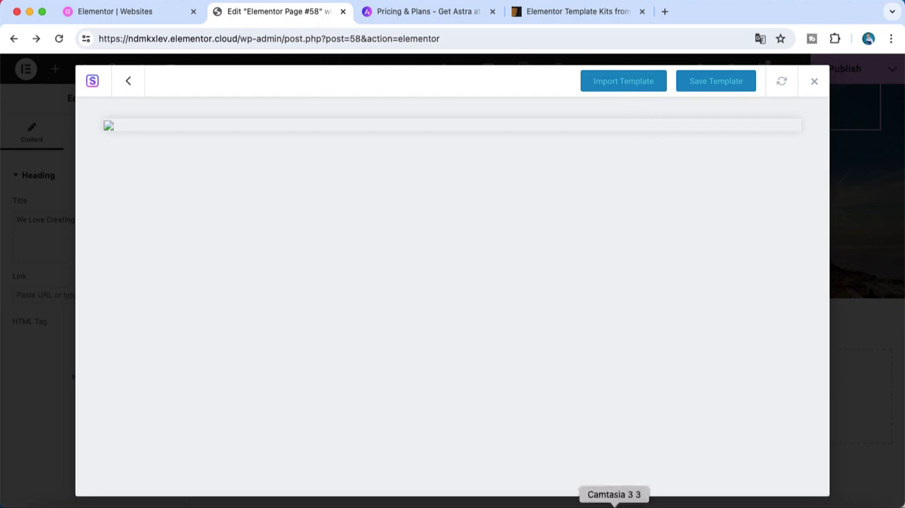
right_click(614, 503)
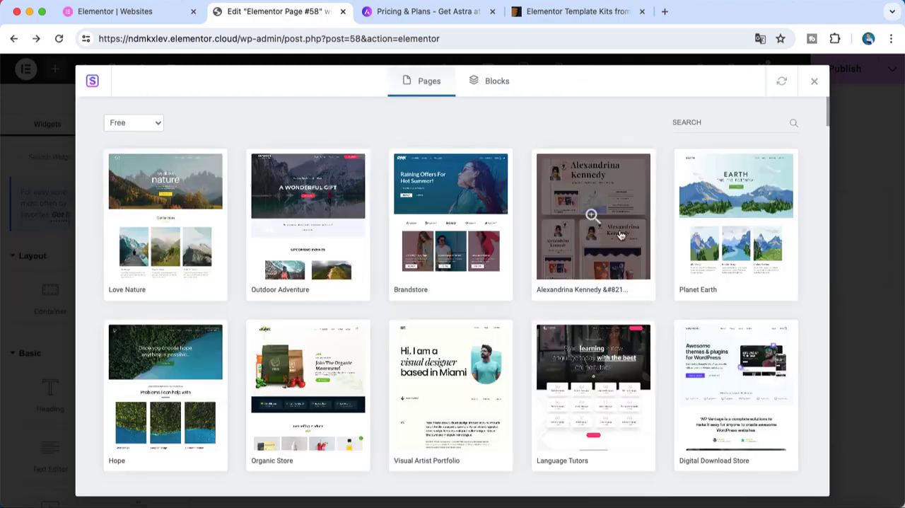
Find the free Custom Printing template among the full pages and import its Home page
scroll(559, 293, "down", 5)
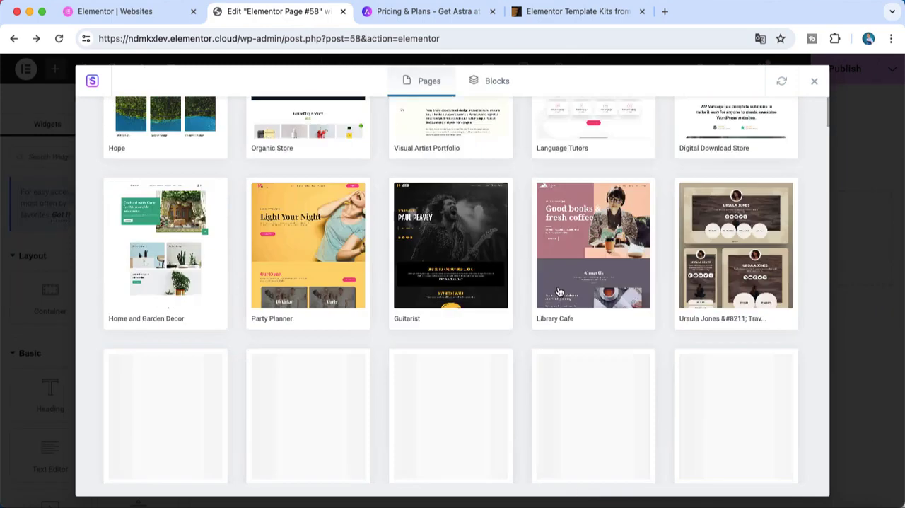
scroll(558, 293, "down", 5)
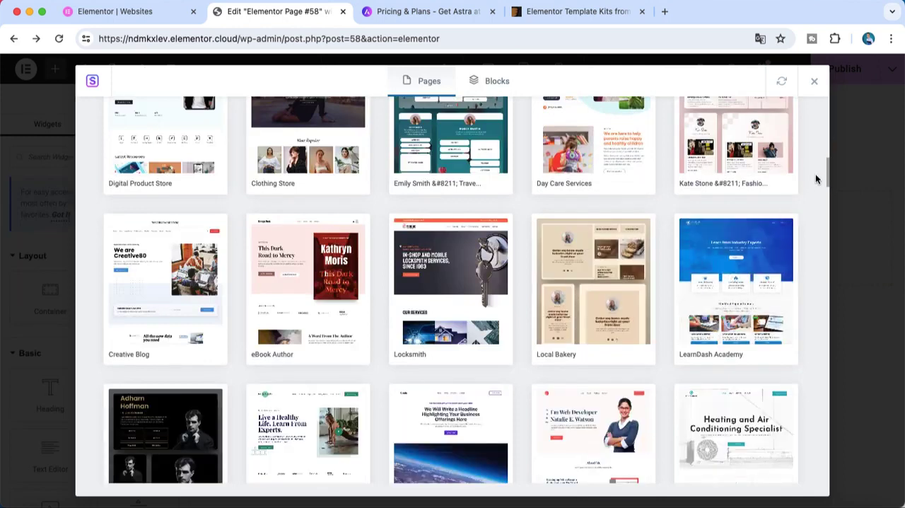
scroll(829, 212, "down", 10)
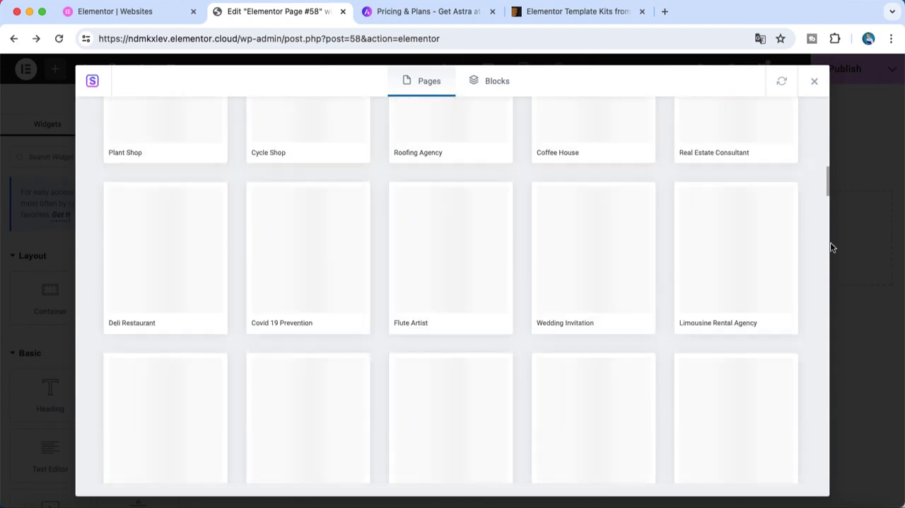
scroll(778, 307, "down", 5)
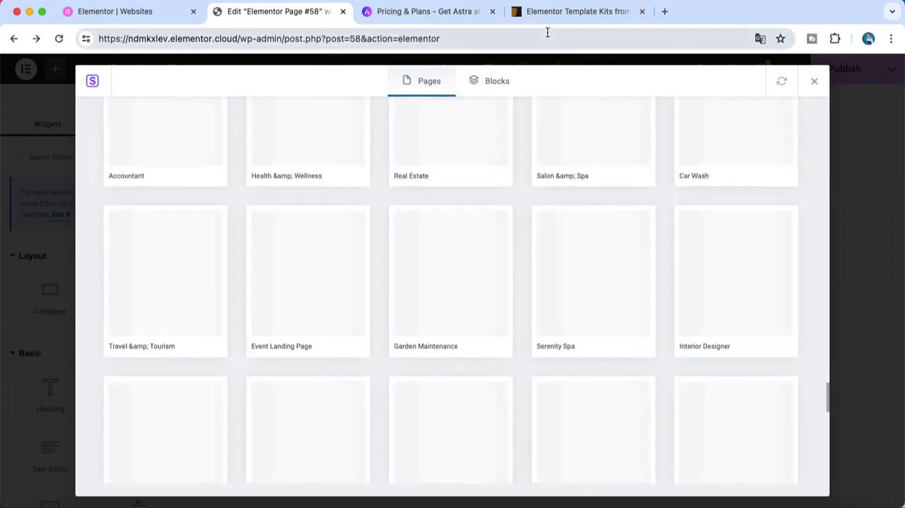
scroll(654, 328, "up", 5)
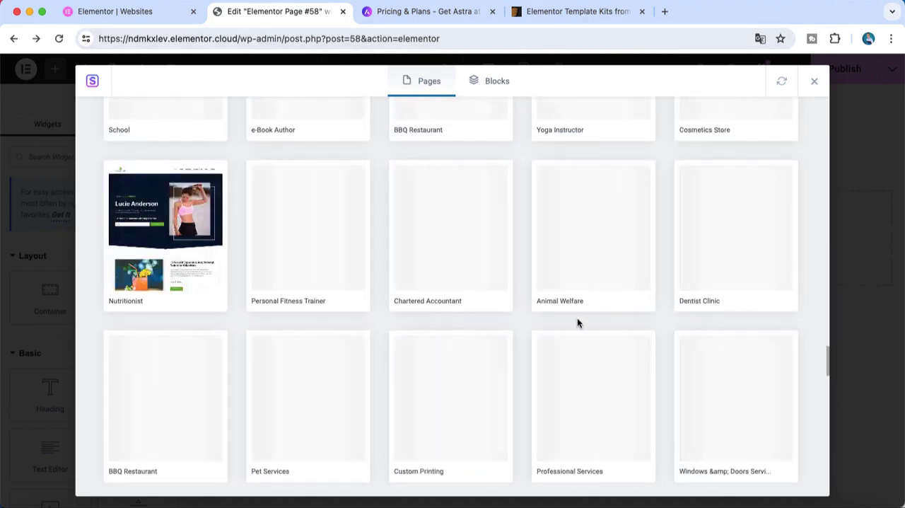
scroll(505, 325, "down", 4)
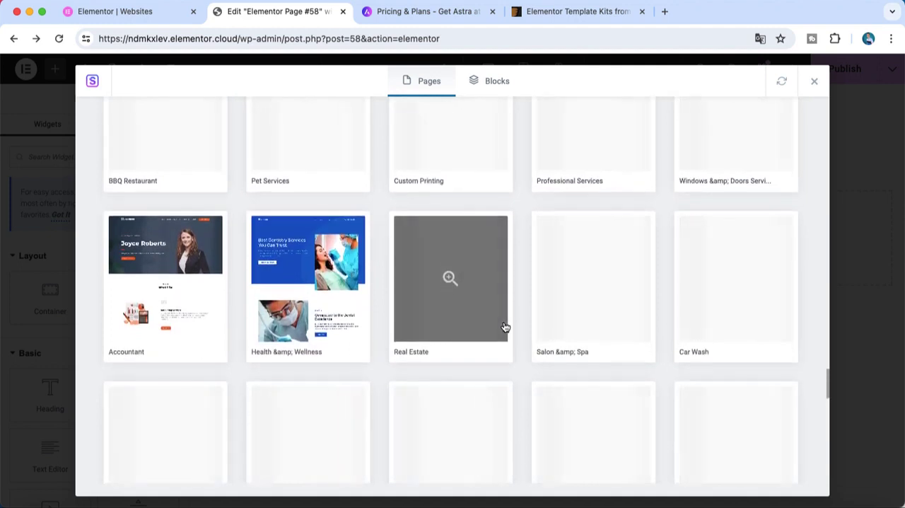
scroll(493, 280, "up", 1)
scroll(493, 280, "up", 2)
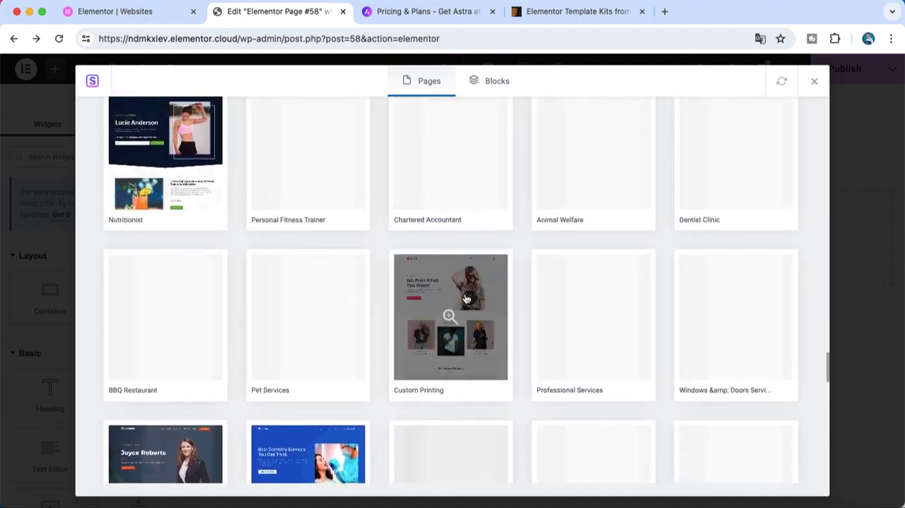
left_click(464, 298)
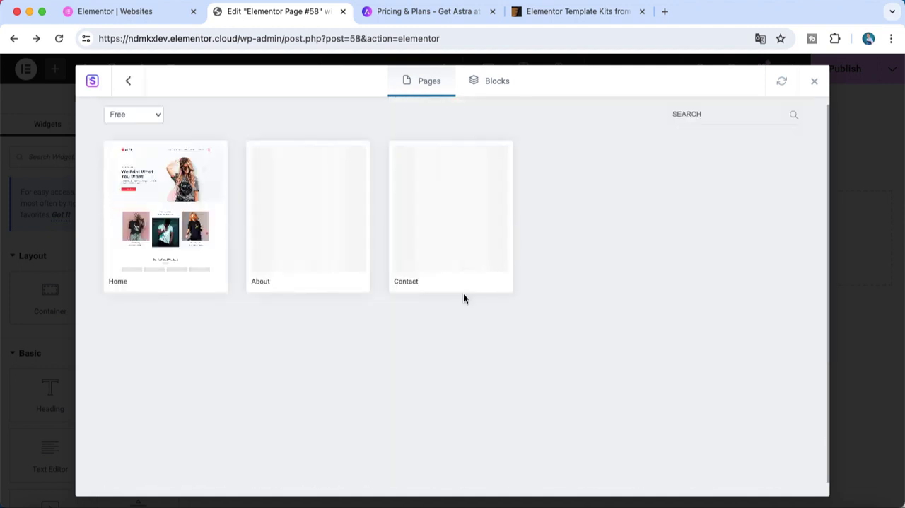
left_click(205, 219)
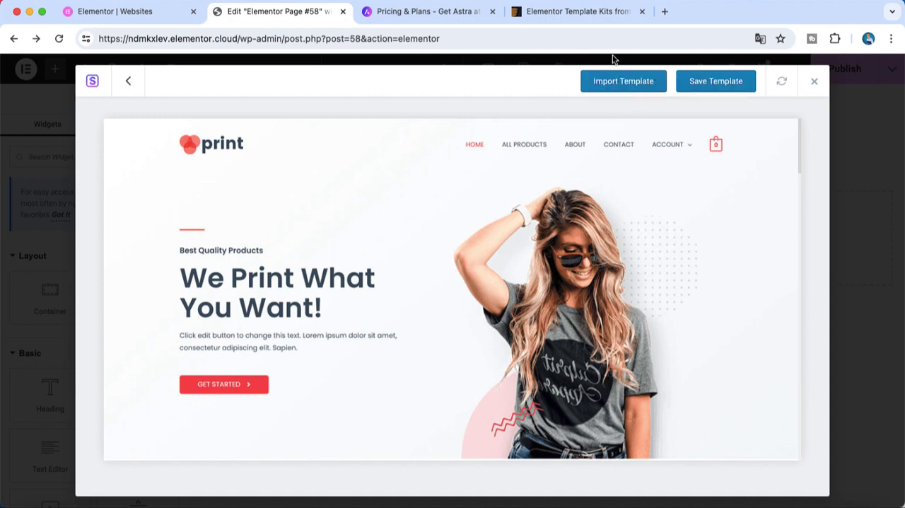
left_click(614, 86)
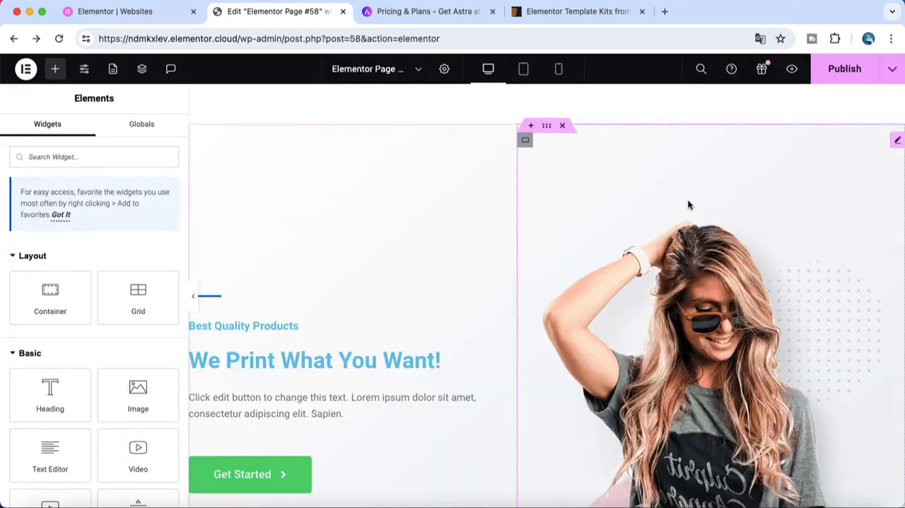
Review the imported Custom Printing page, publish it and open its preview
scroll(687, 199, "down", 3)
scroll(688, 199, "down", 10)
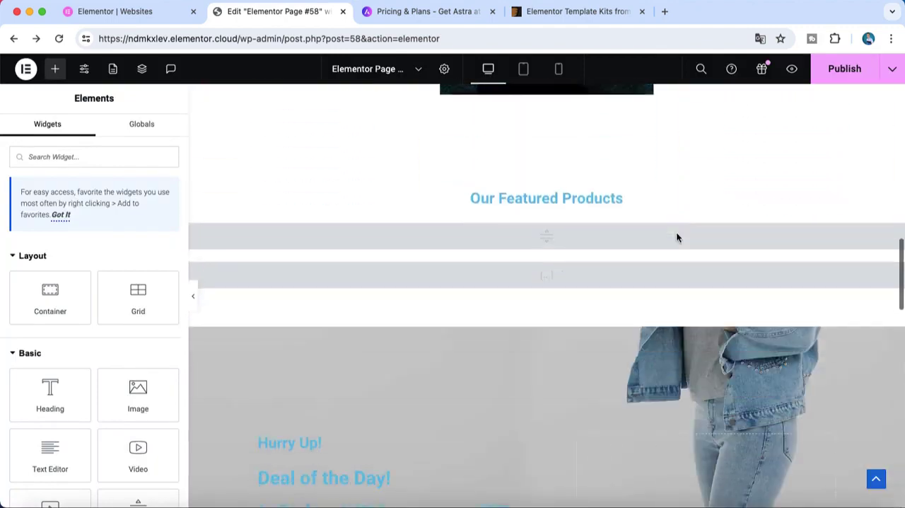
scroll(676, 238, "down", 15)
scroll(677, 238, "up", 10)
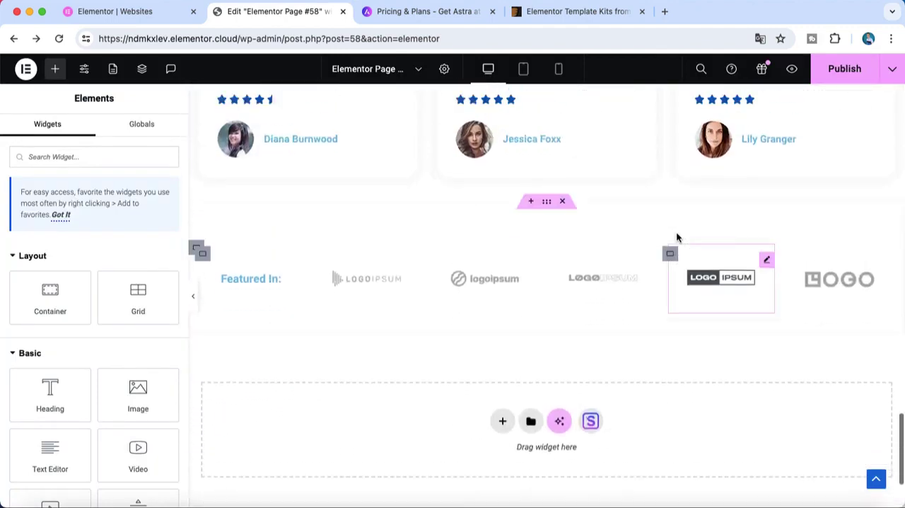
scroll(677, 238, "up", 15)
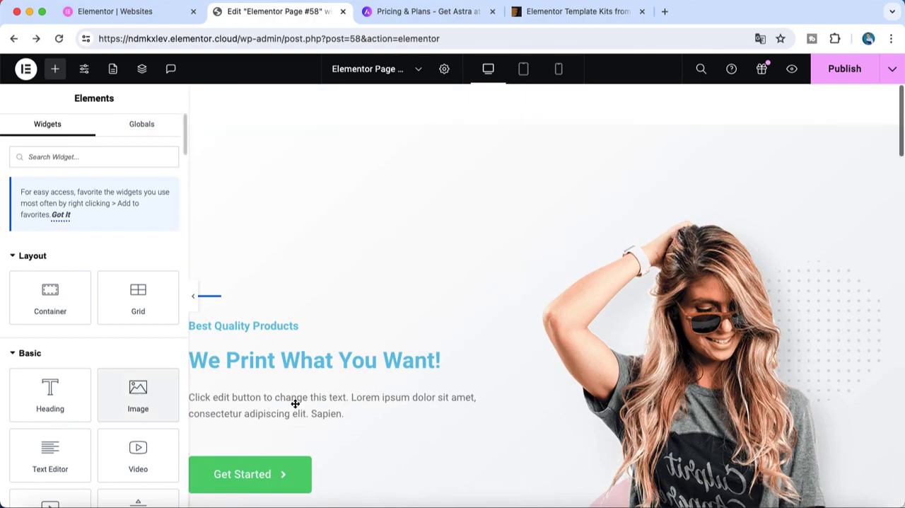
left_click(844, 69)
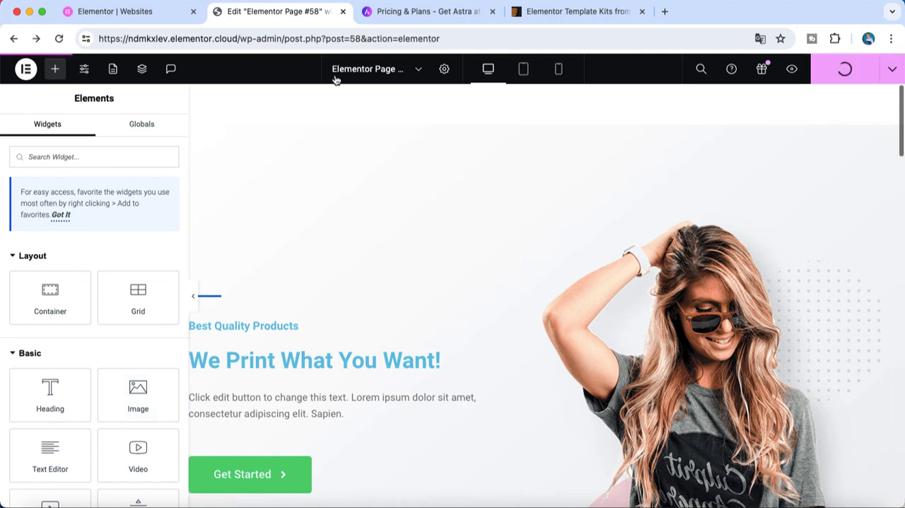
left_click(793, 69)
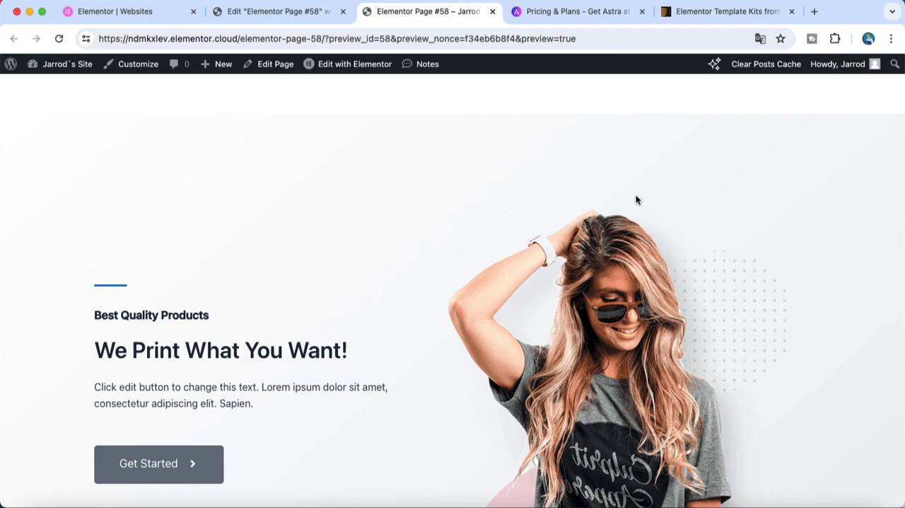
Examine the previewed page's sections from the banner down to the featured logos and back
scroll(636, 201, "down", 15)
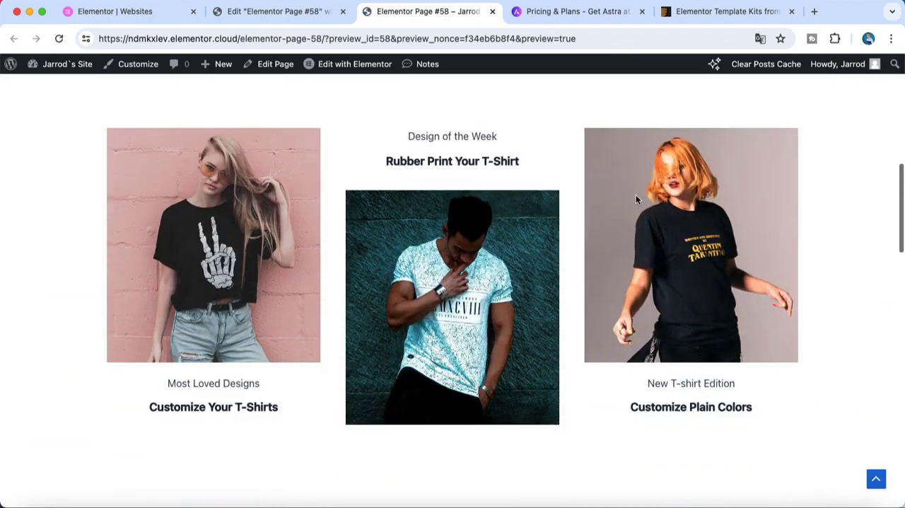
scroll(636, 200, "down", 10)
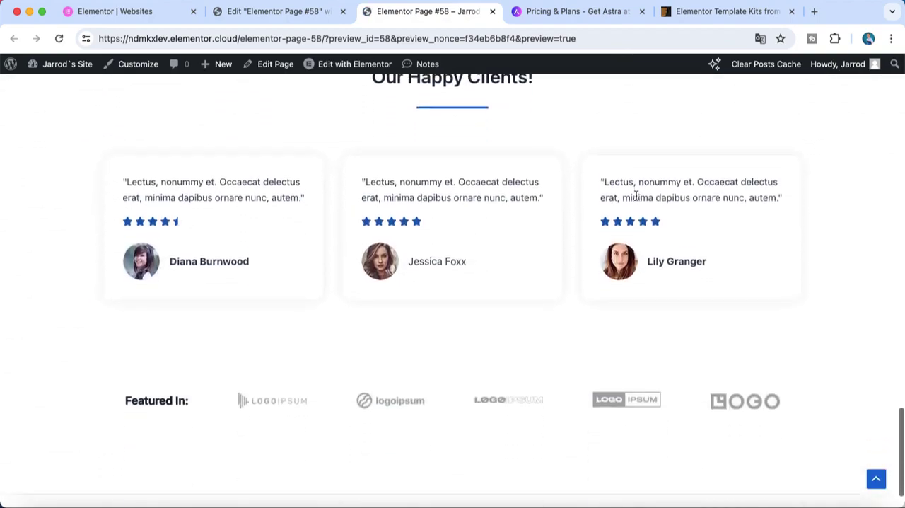
scroll(636, 200, "up", 7)
scroll(636, 200, "up", 12)
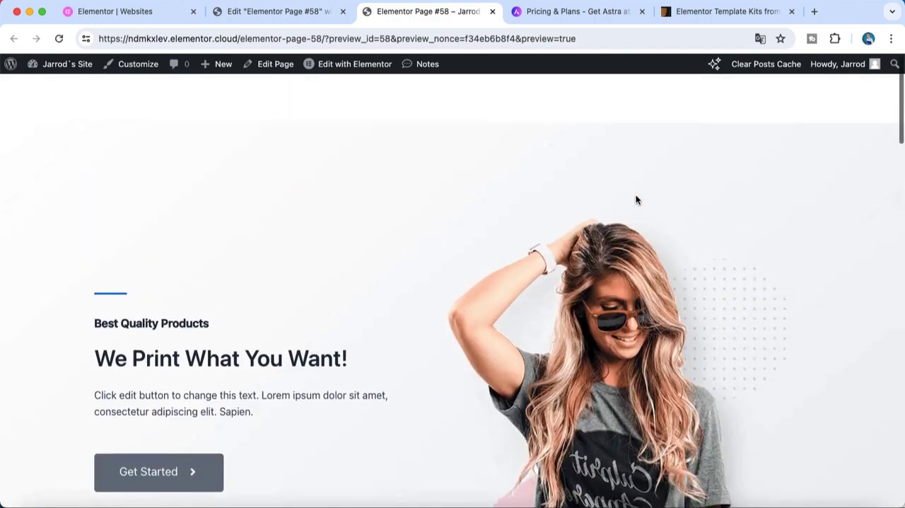
scroll(636, 195, "down", 1)
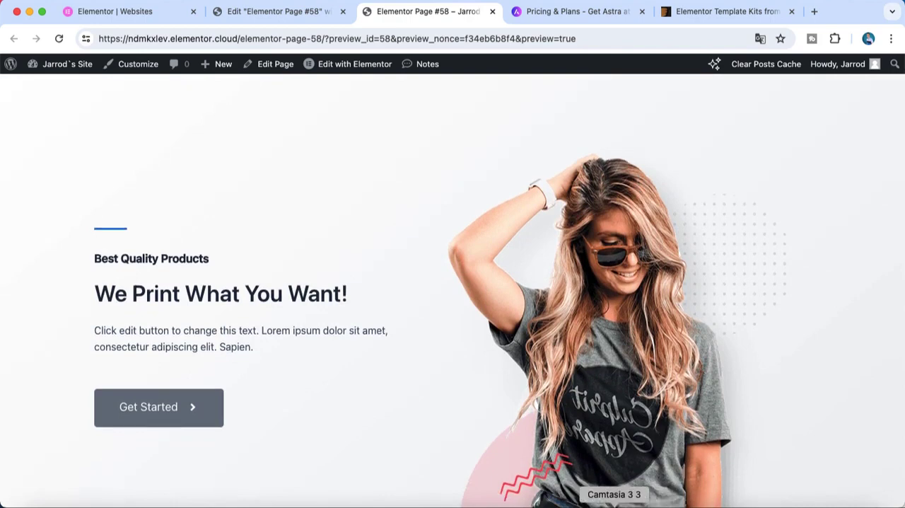
right_click(613, 505)
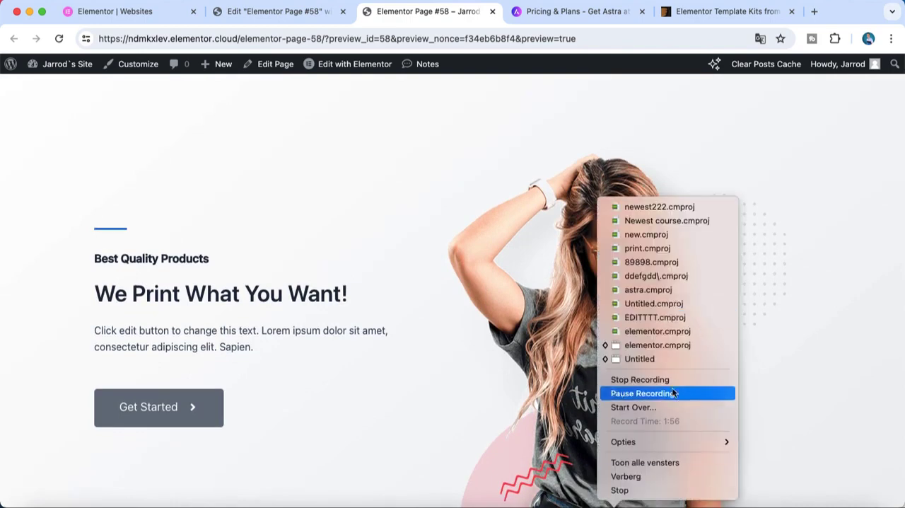